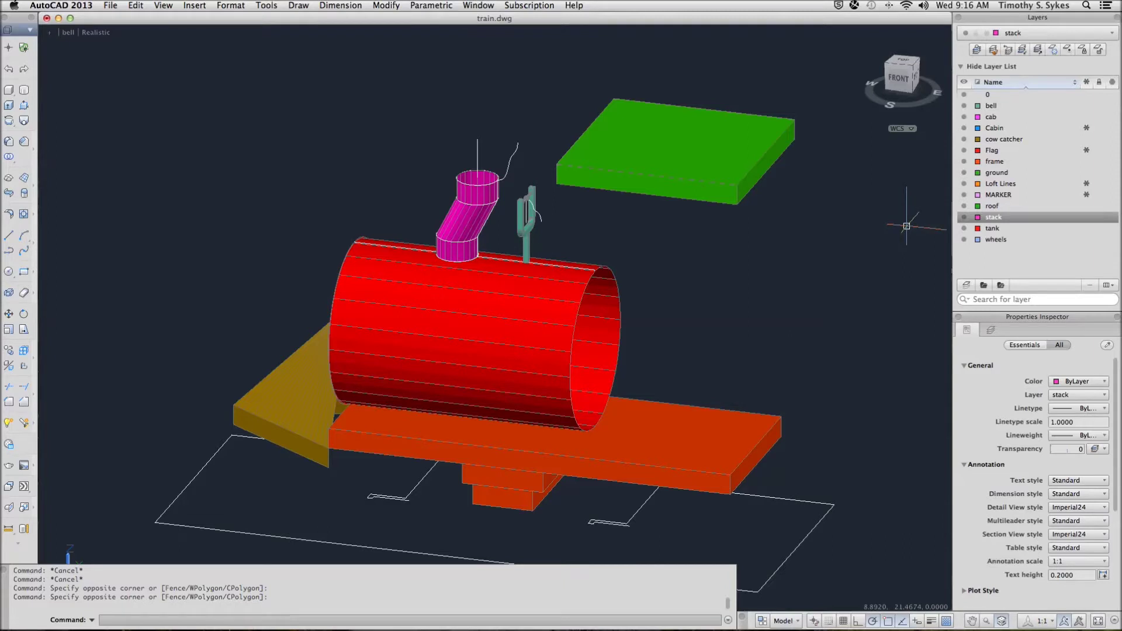
# Revolve the stack's curved profile 360° about the vertical axis line into a flared funnel mesh
pyautogui.click(302, 6)
pyautogui.moveTo(312, 20)
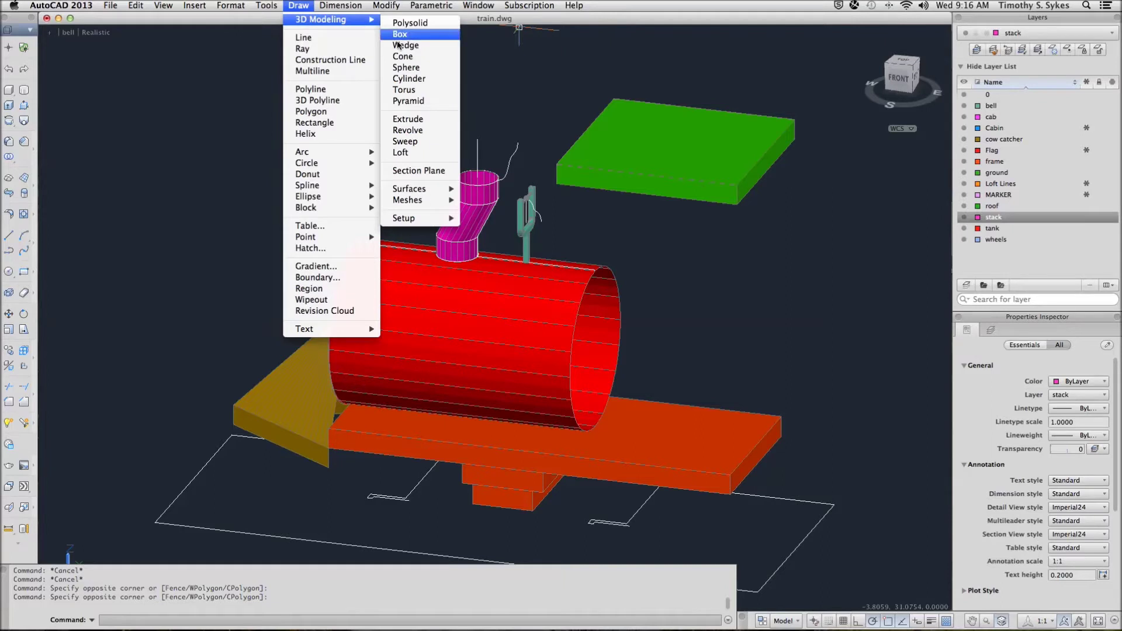
pyautogui.moveTo(447, 202)
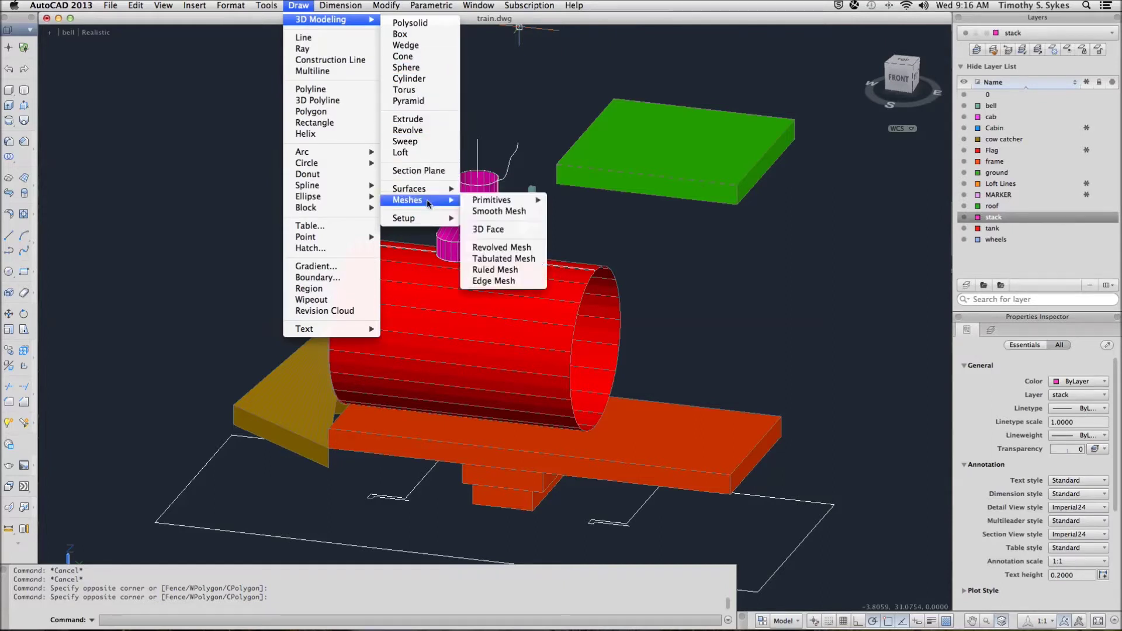
pyautogui.click(489, 248)
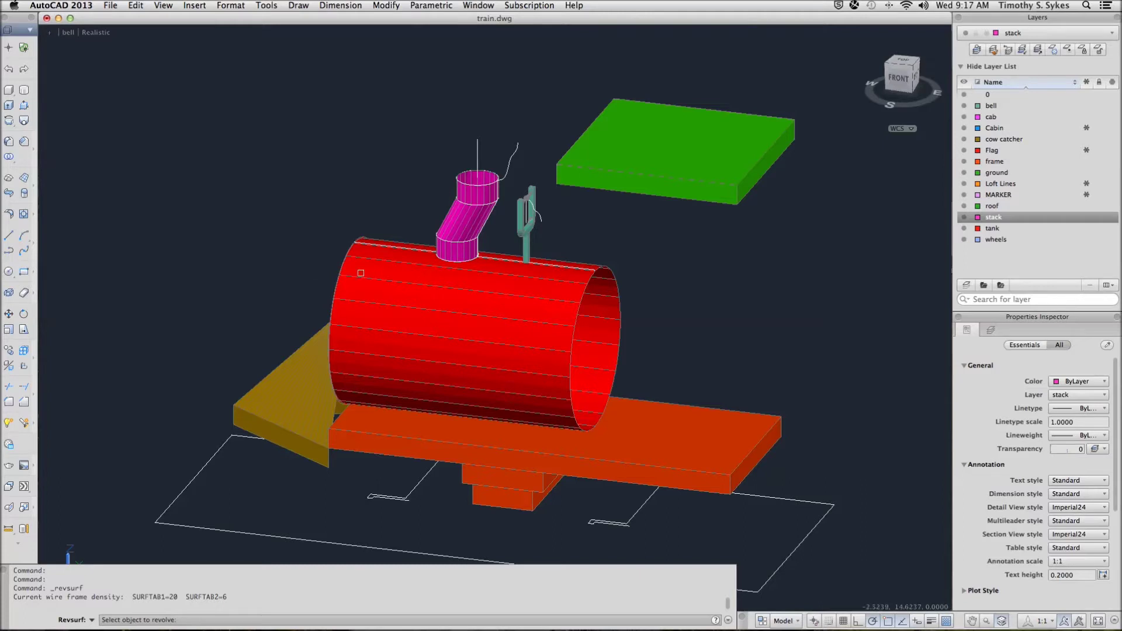
pyautogui.click(510, 155)
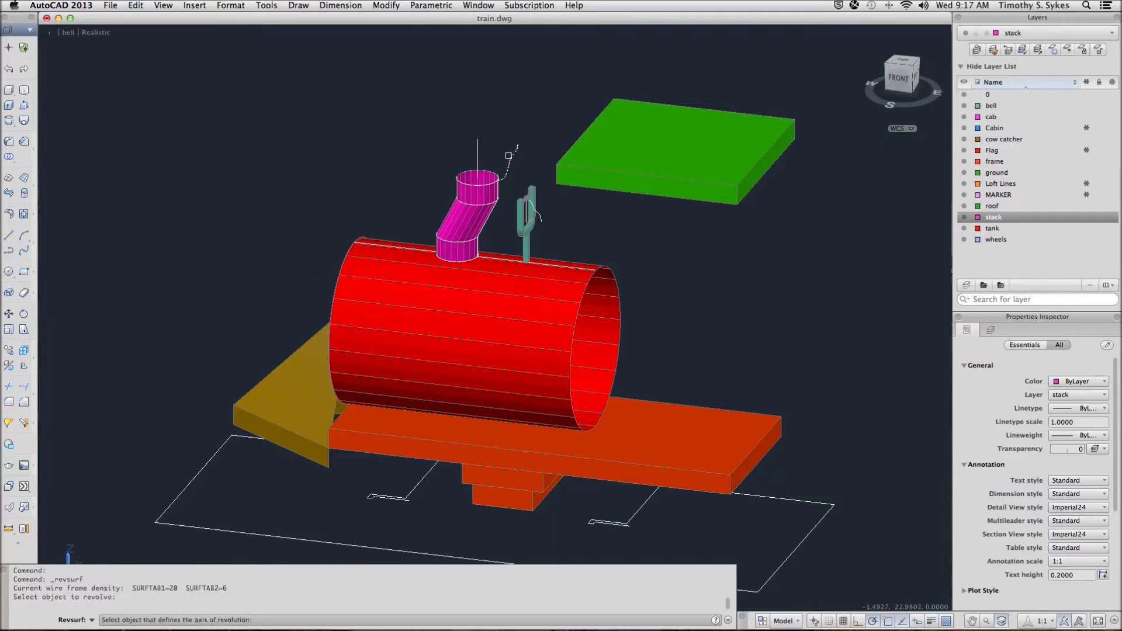
pyautogui.click(476, 155)
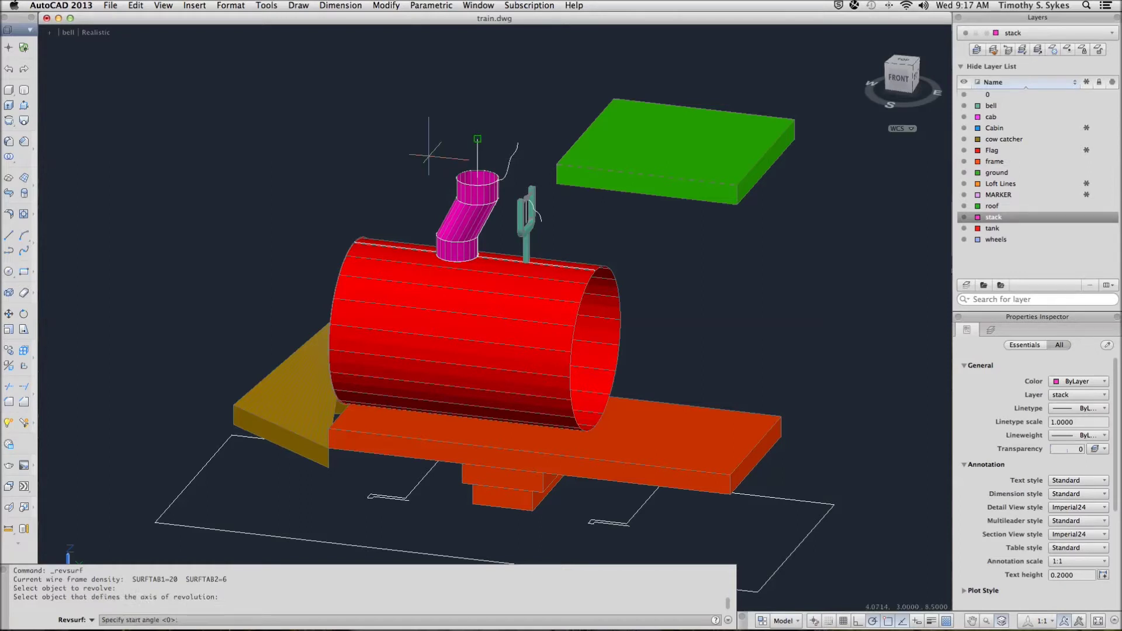
pyautogui.press('Return')
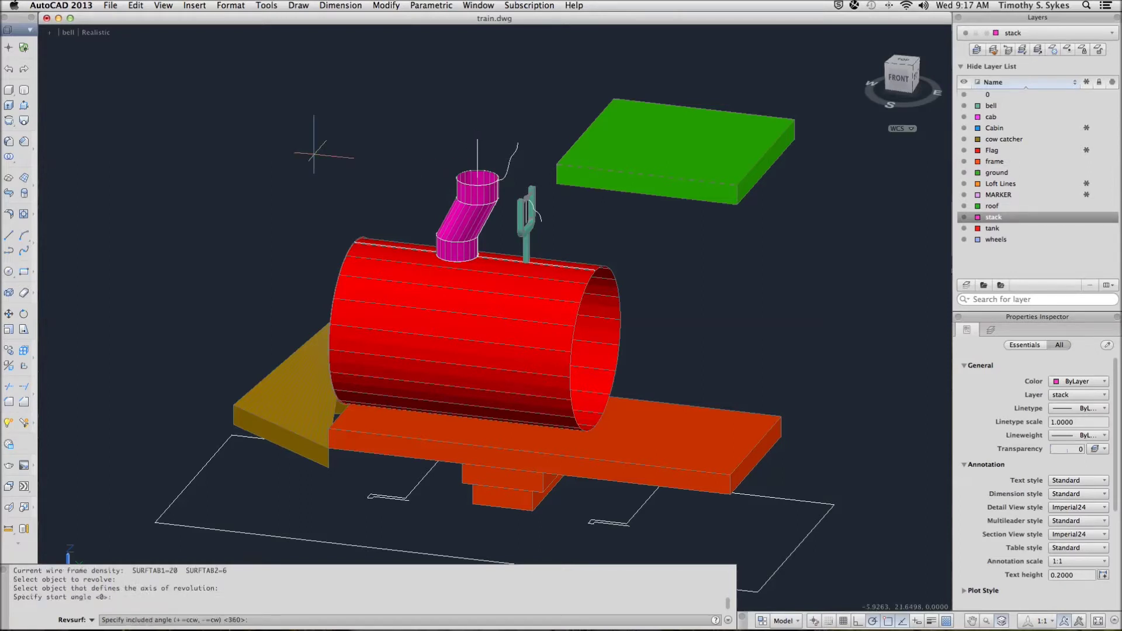
pyautogui.press('Return')
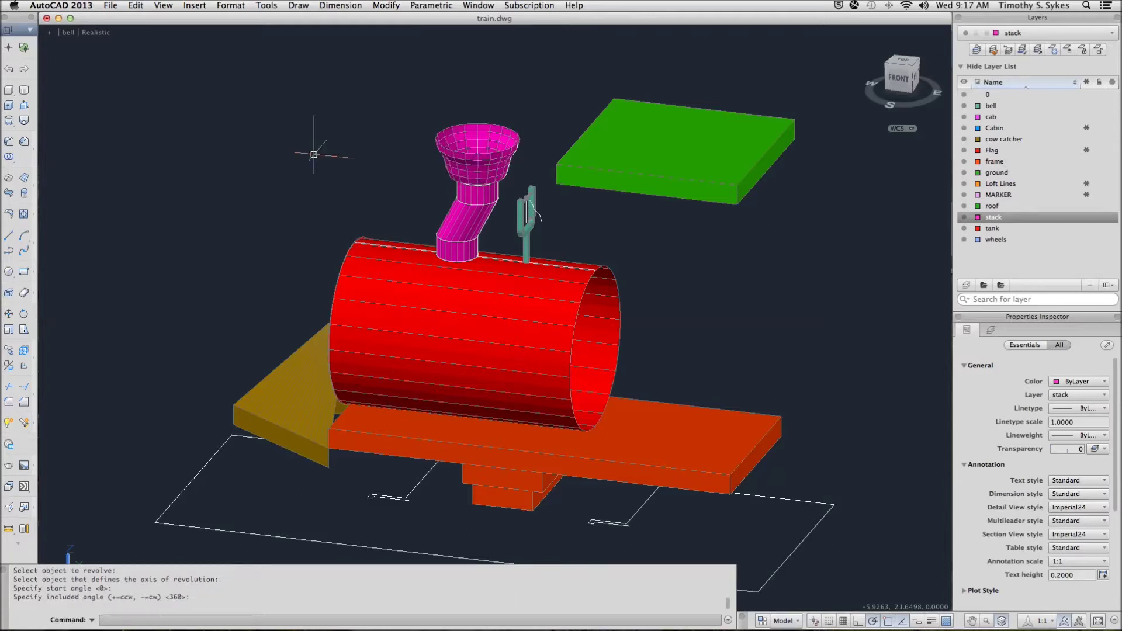
pyautogui.click(990, 107)
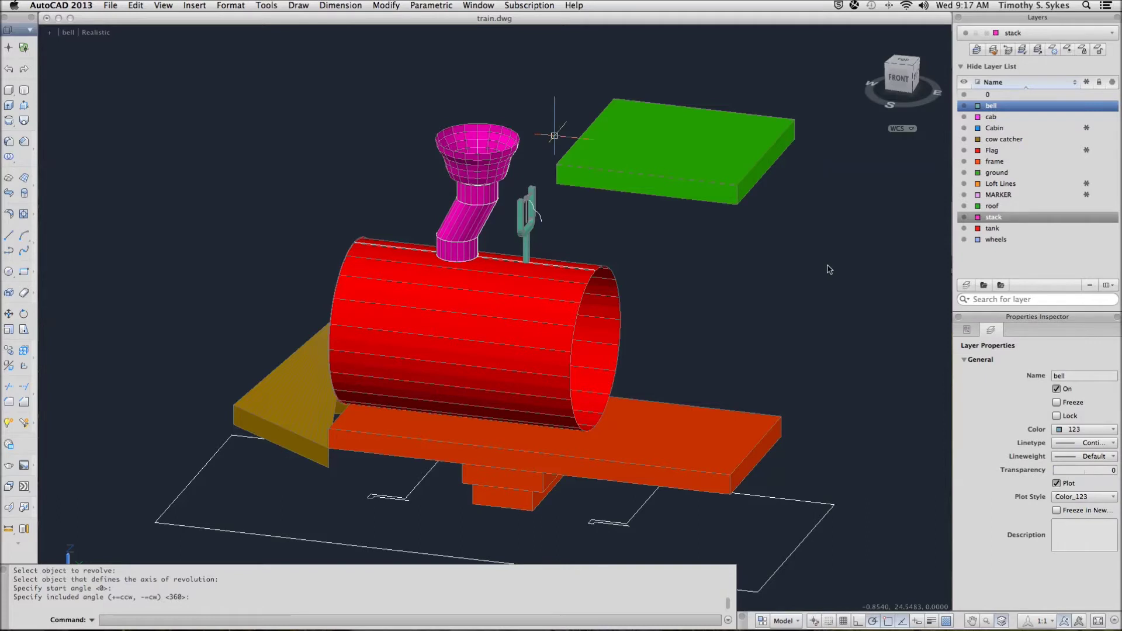
# Run REVSURF on the bell profile and its axis line, keeping the default angles
pyautogui.write('revsurf')
pyautogui.press('Return')
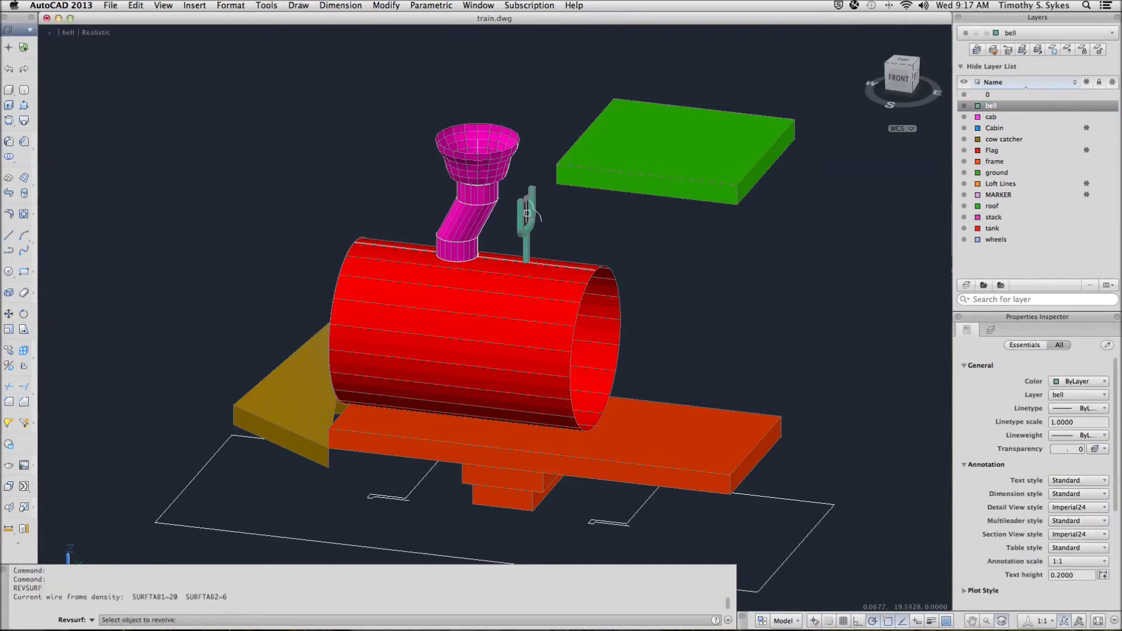
pyautogui.click(537, 215)
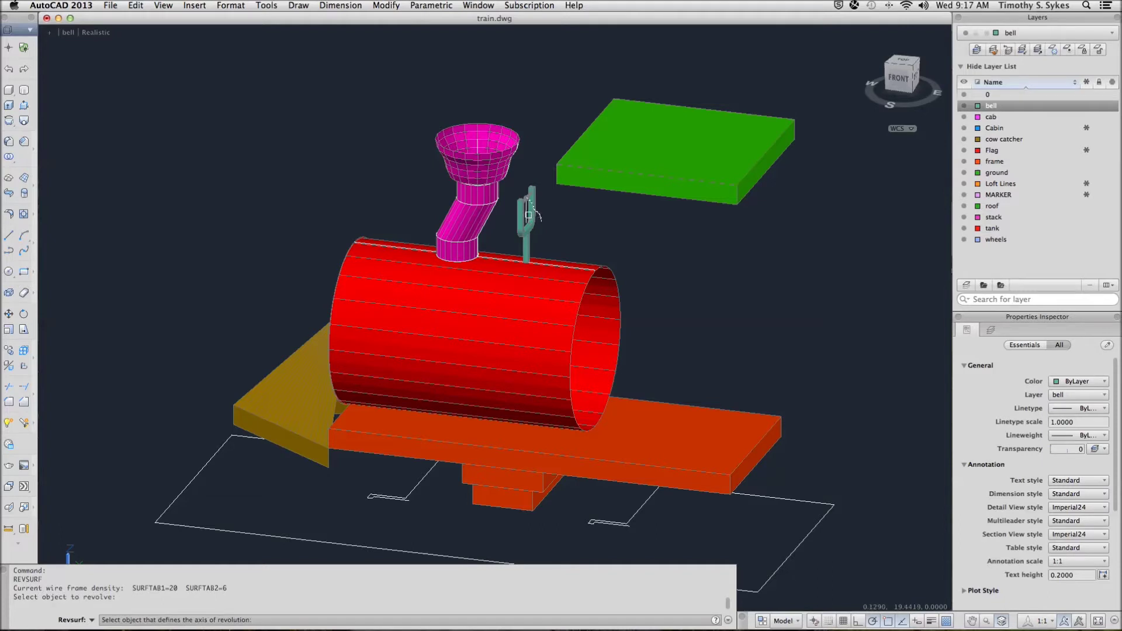
pyautogui.click(528, 215)
pyautogui.press('Return')
pyautogui.press('Return')
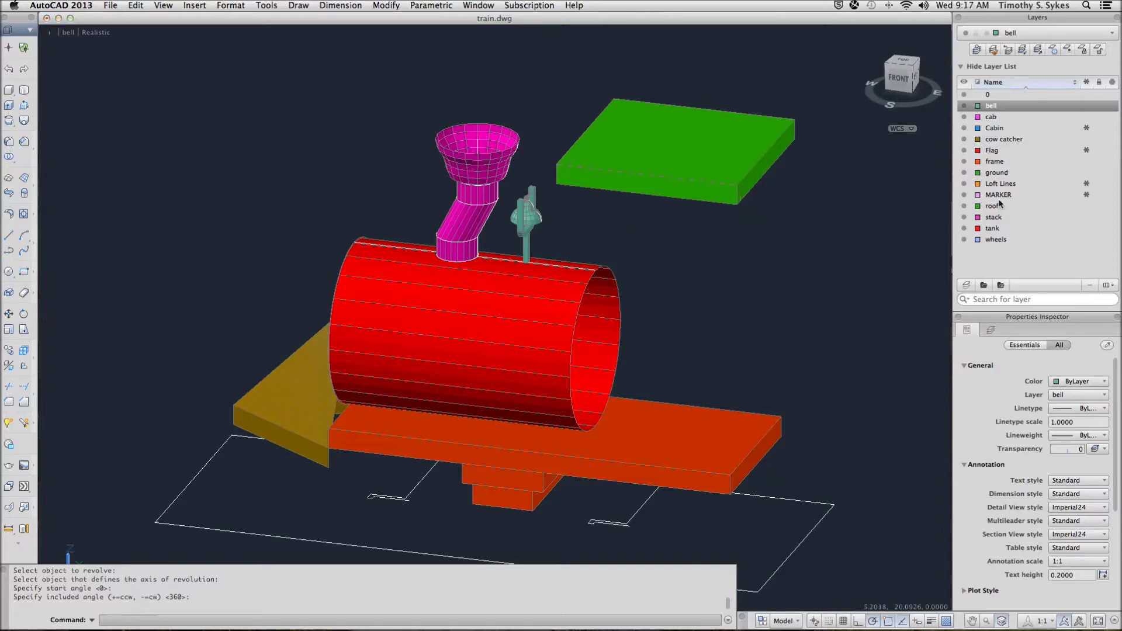
# Thaw the MARKER layer and make wheels the current layer
pyautogui.click(1087, 196)
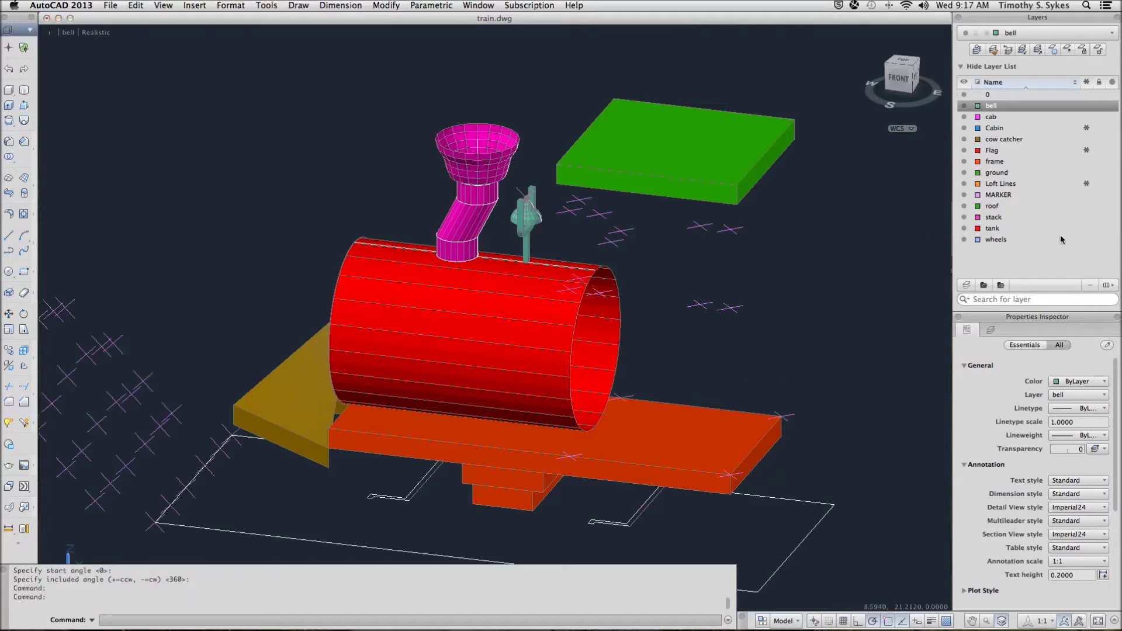
pyautogui.click(1012, 240)
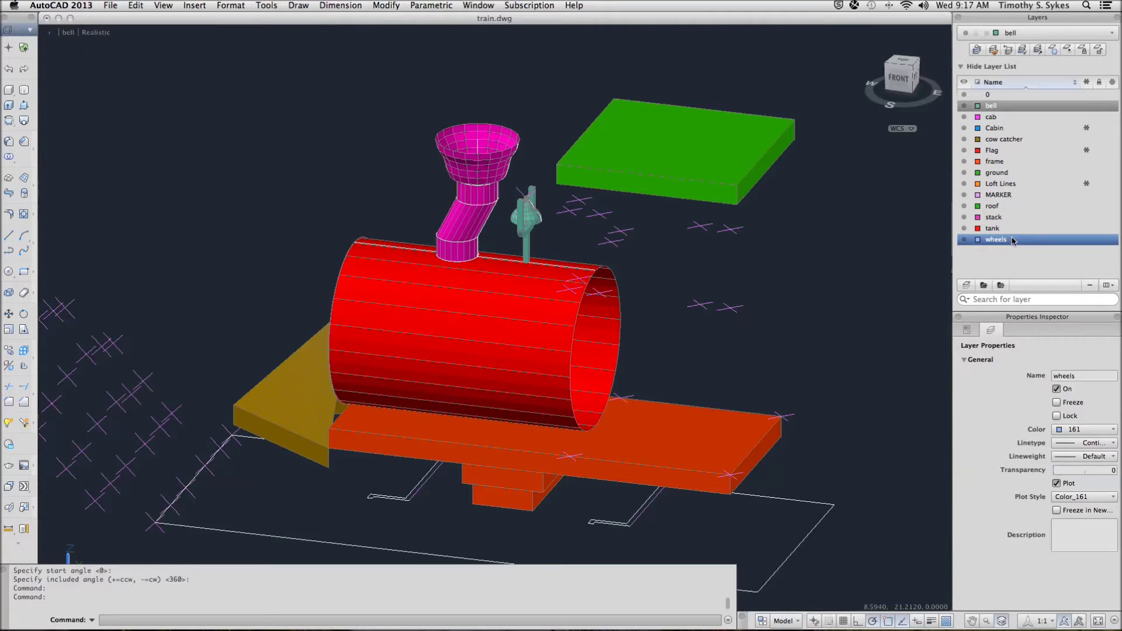
pyautogui.doubleClick(1012, 240)
# Revolve the two wheel outlines about their axis lines into wheel meshes with REVSURF
pyautogui.press('Up')
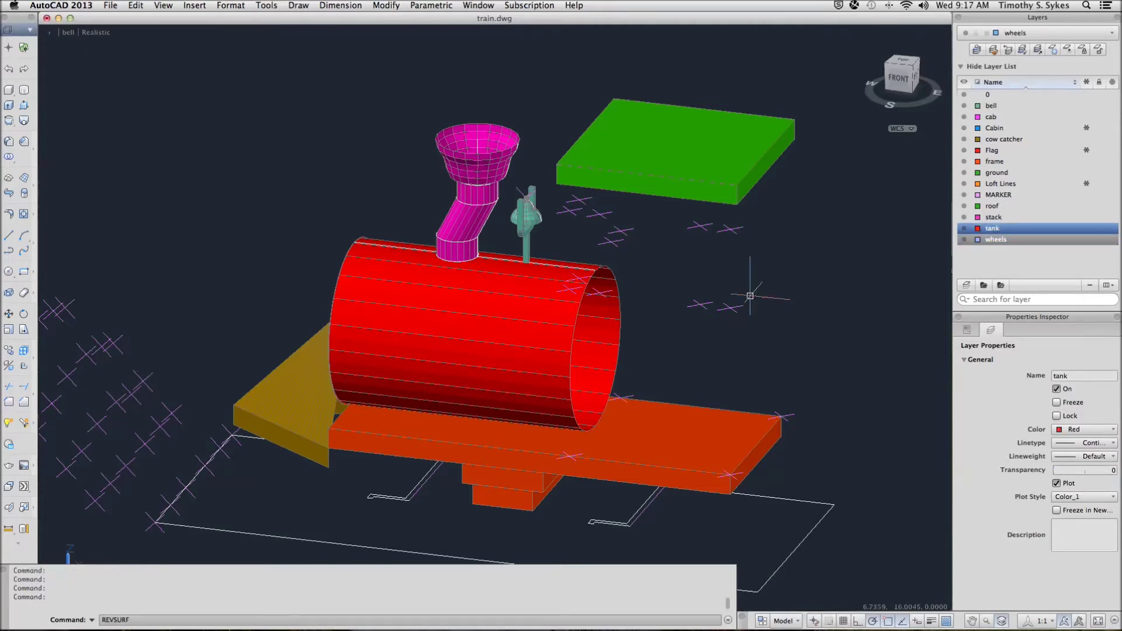
pyautogui.press('Return')
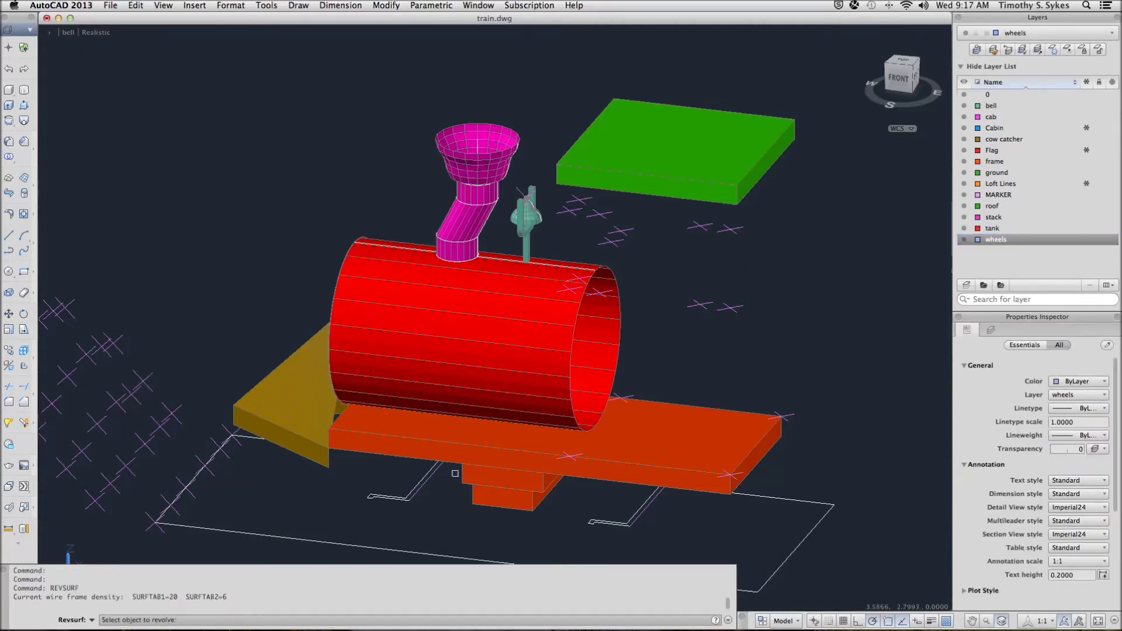
pyautogui.click(391, 498)
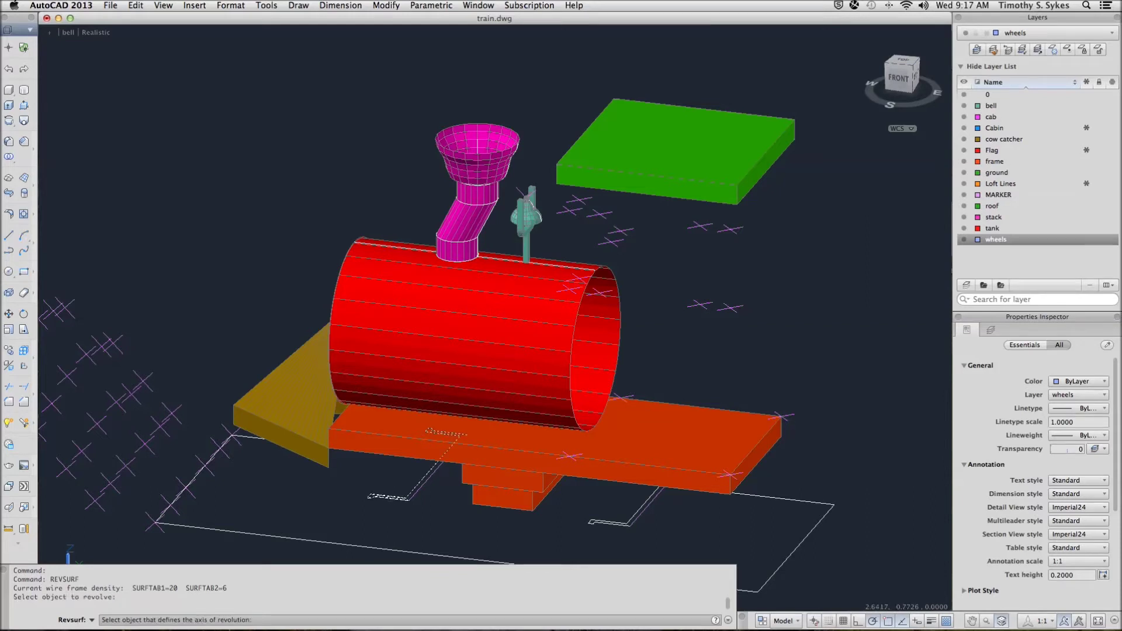
pyautogui.click(421, 490)
pyautogui.press('Return')
pyautogui.press('Return')
pyautogui.press('Return')
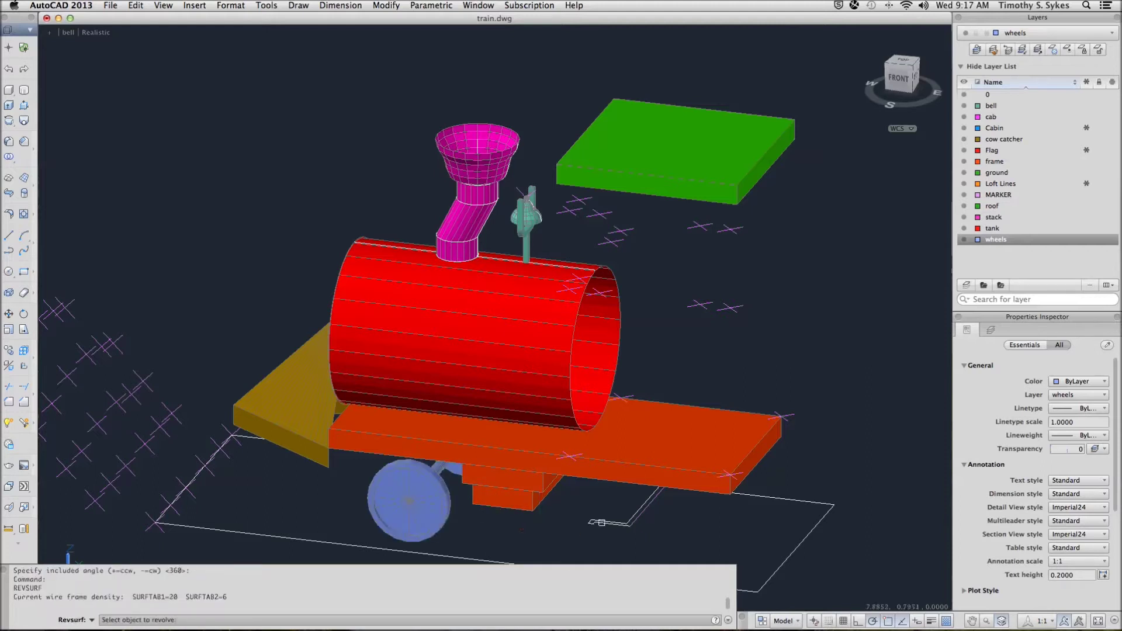
pyautogui.click(608, 521)
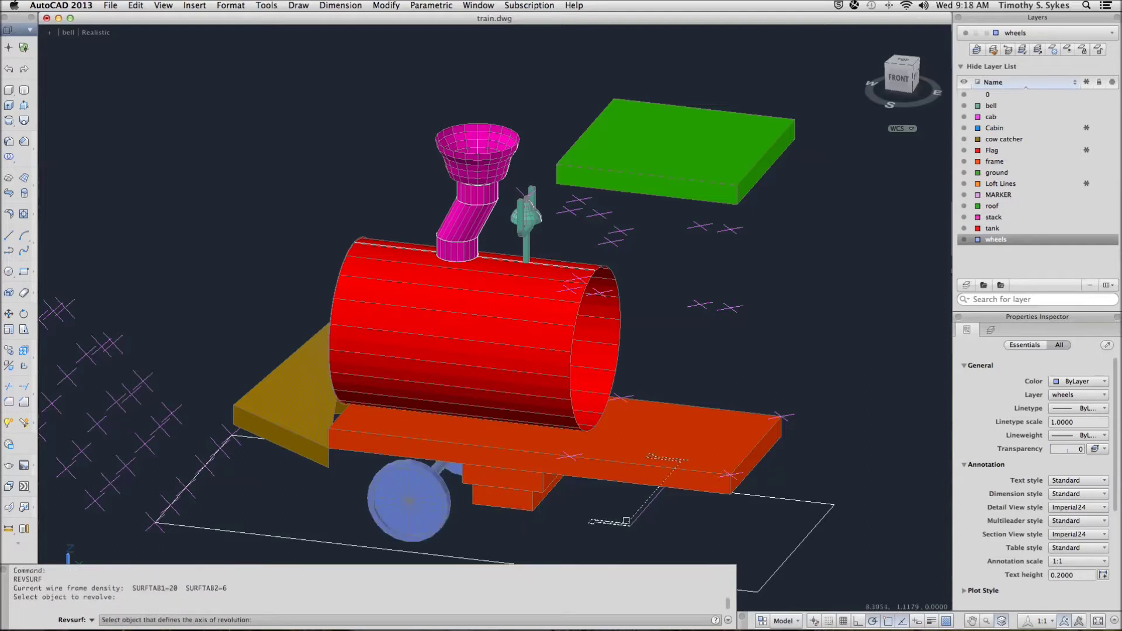
pyautogui.click(640, 519)
pyautogui.press('Return')
pyautogui.press('Return')
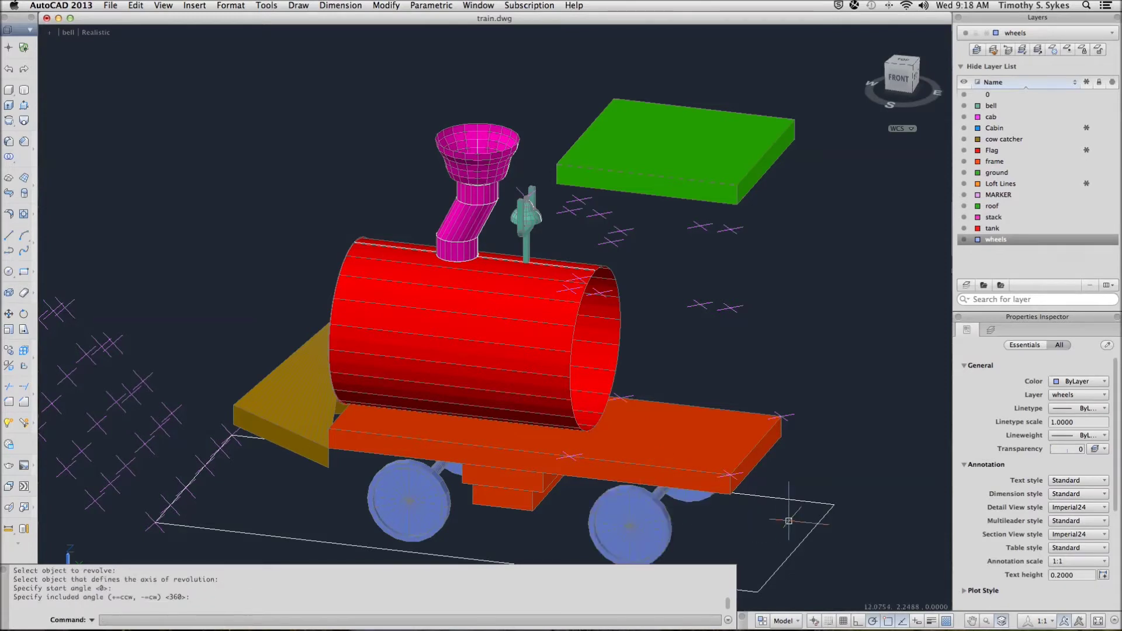
pyautogui.click(636, 522)
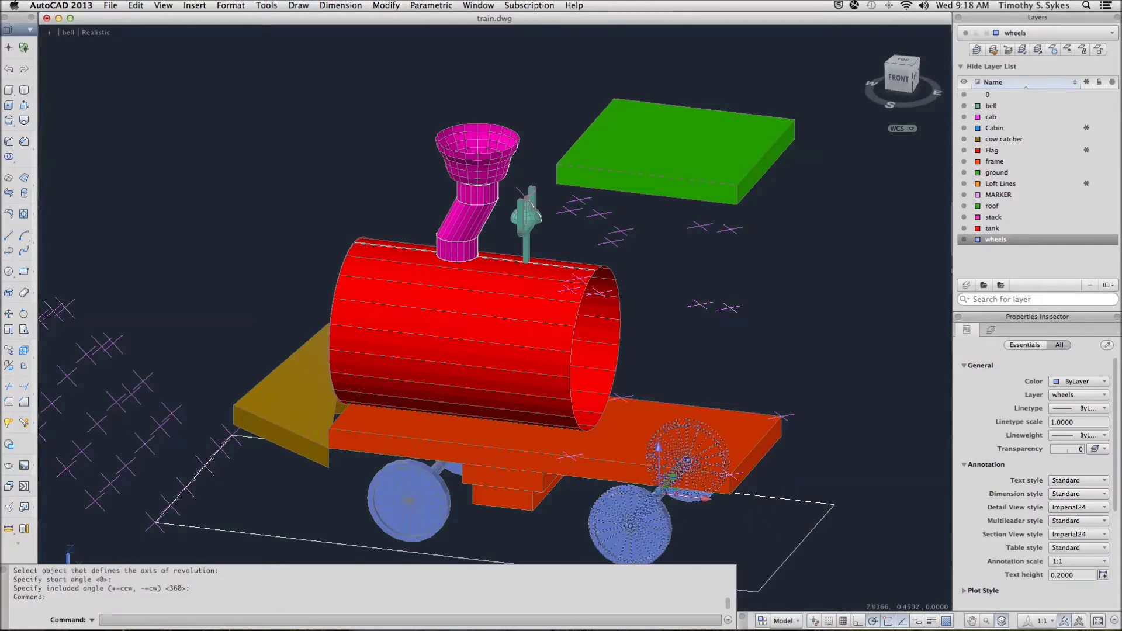
# Select both wheel meshes and apply a smoothness level to them
pyautogui.click(441, 525)
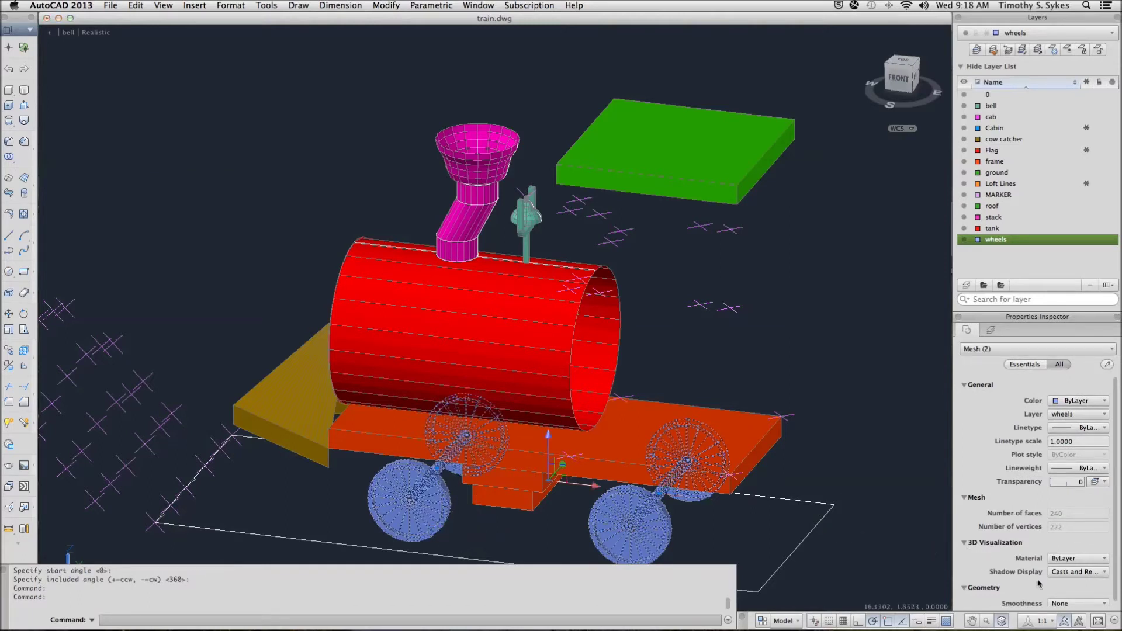
pyautogui.click(1061, 603)
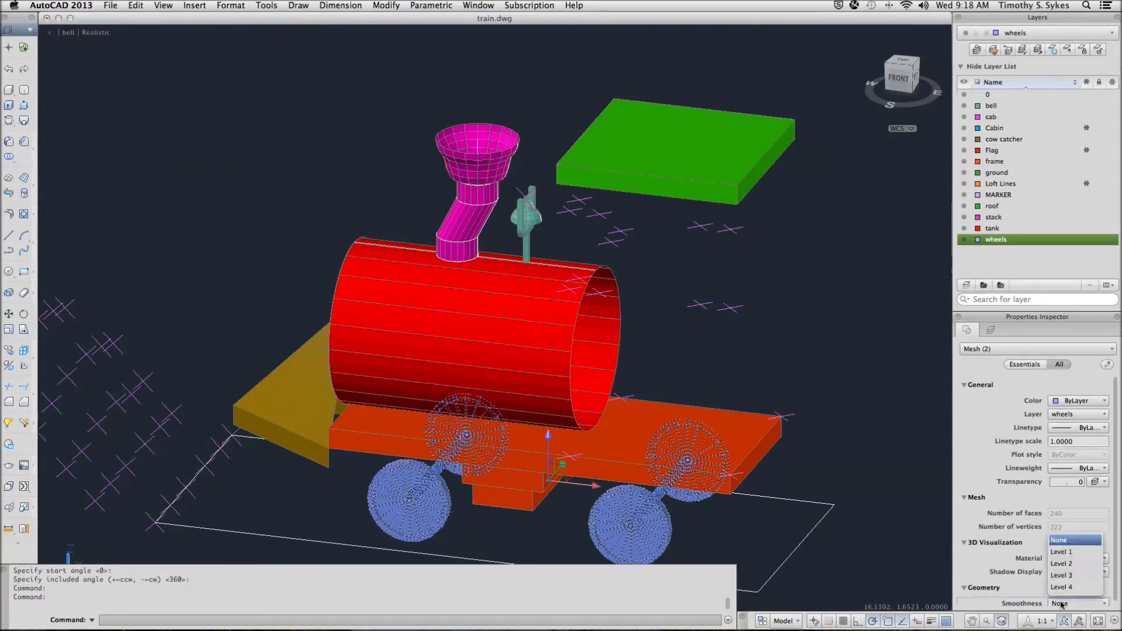
pyautogui.click(1060, 556)
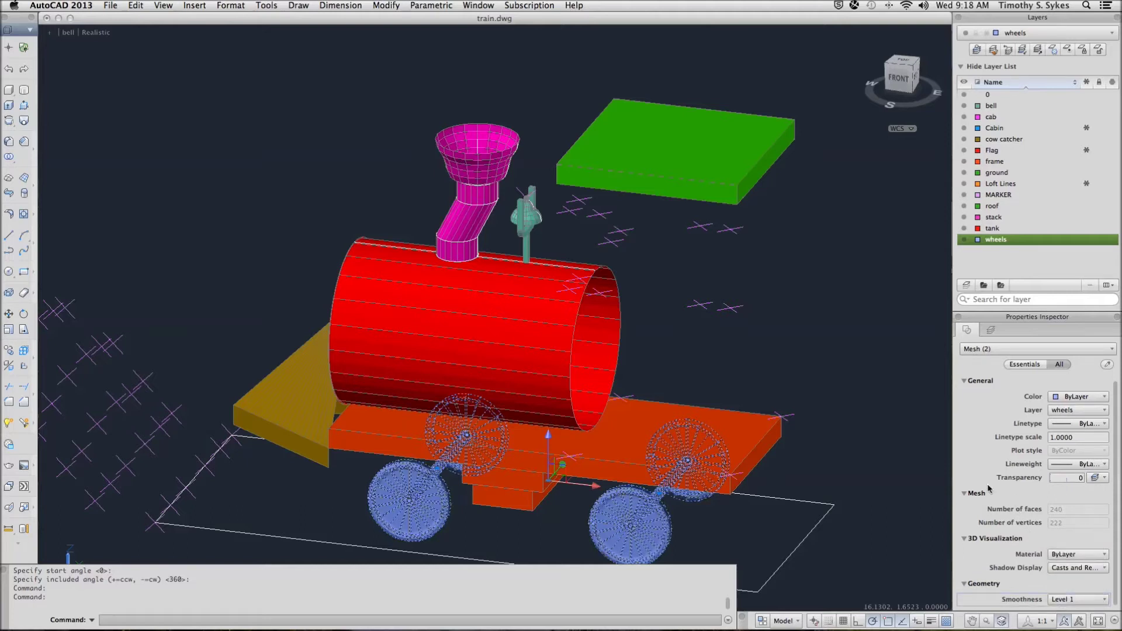
pyautogui.press('Escape')
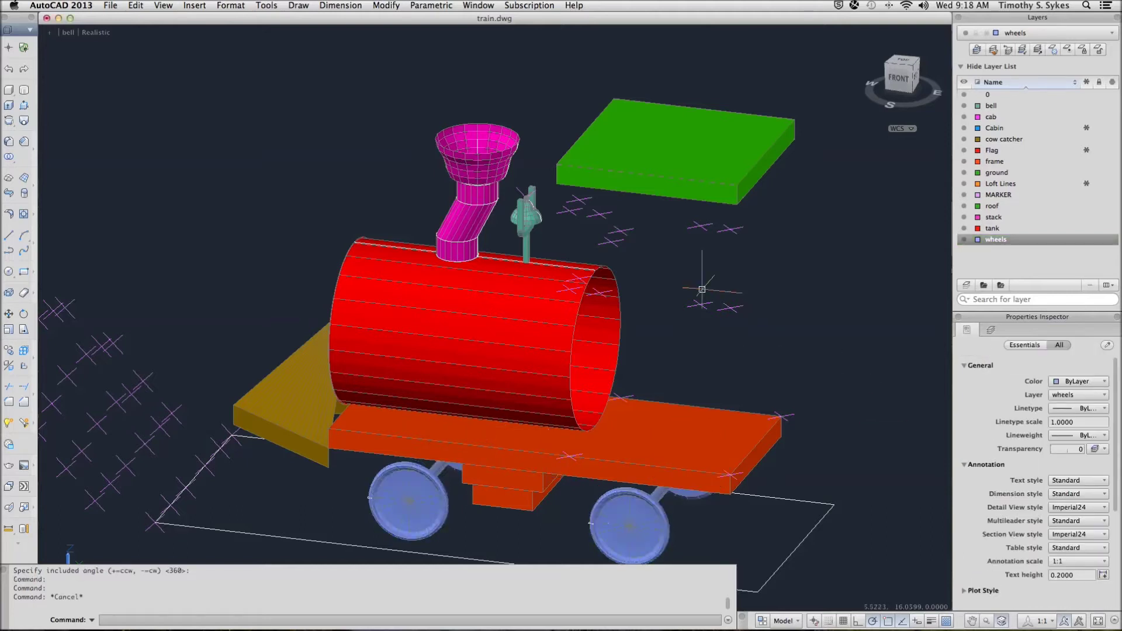
# Smooth the bell and stack meshes to Level 1, then freeze MARKER and orbit the view
pyautogui.click(533, 217)
pyautogui.click(494, 156)
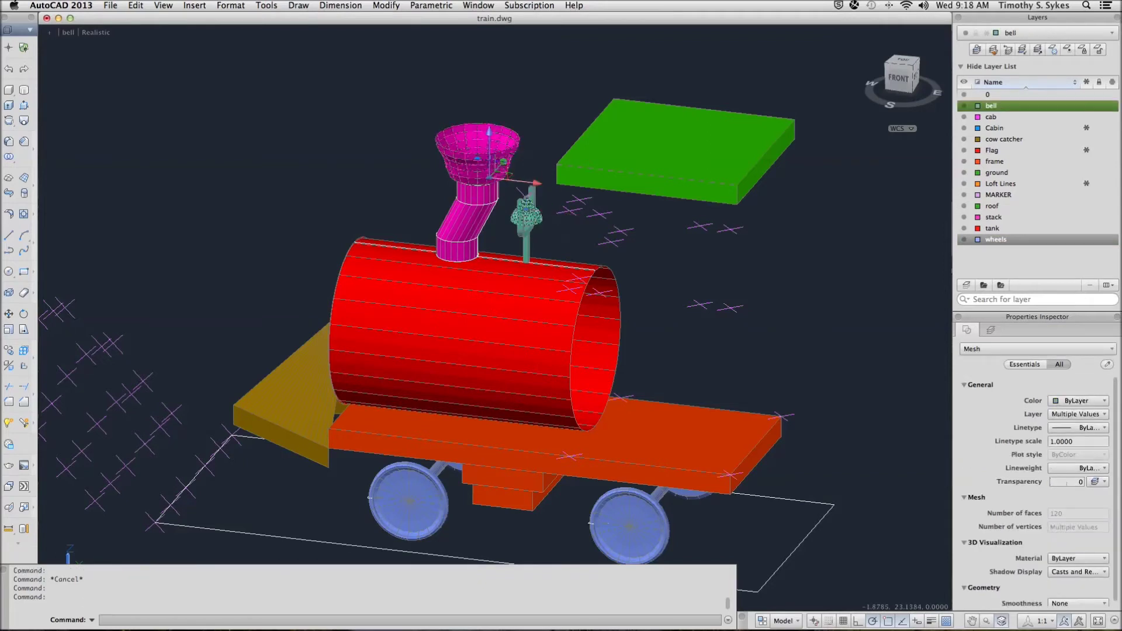
pyautogui.click(1089, 602)
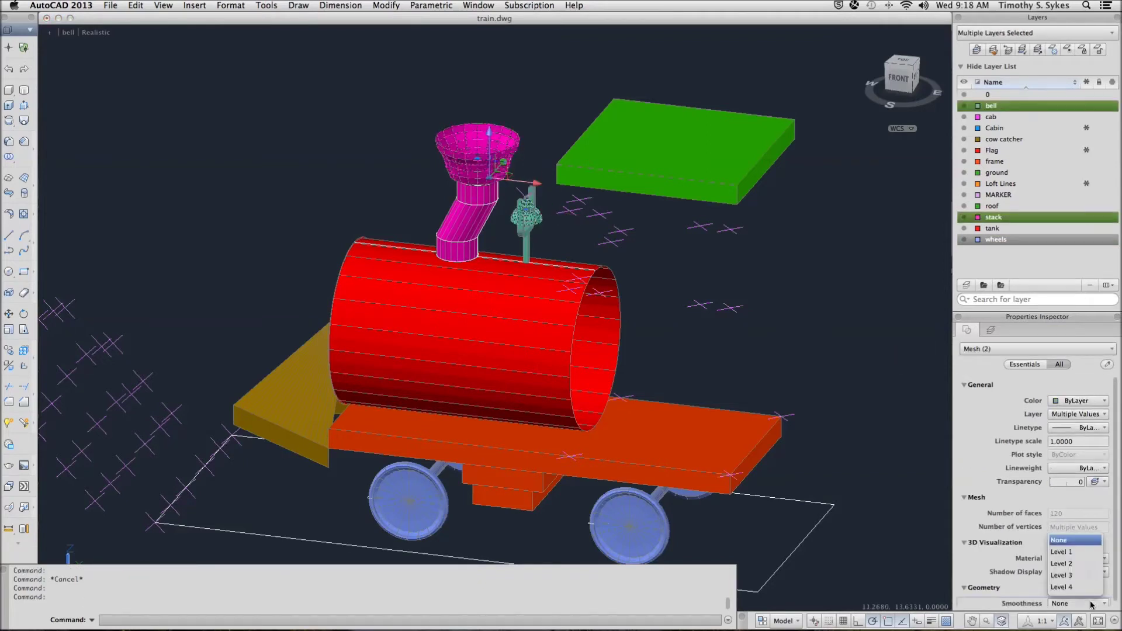
pyautogui.click(1077, 553)
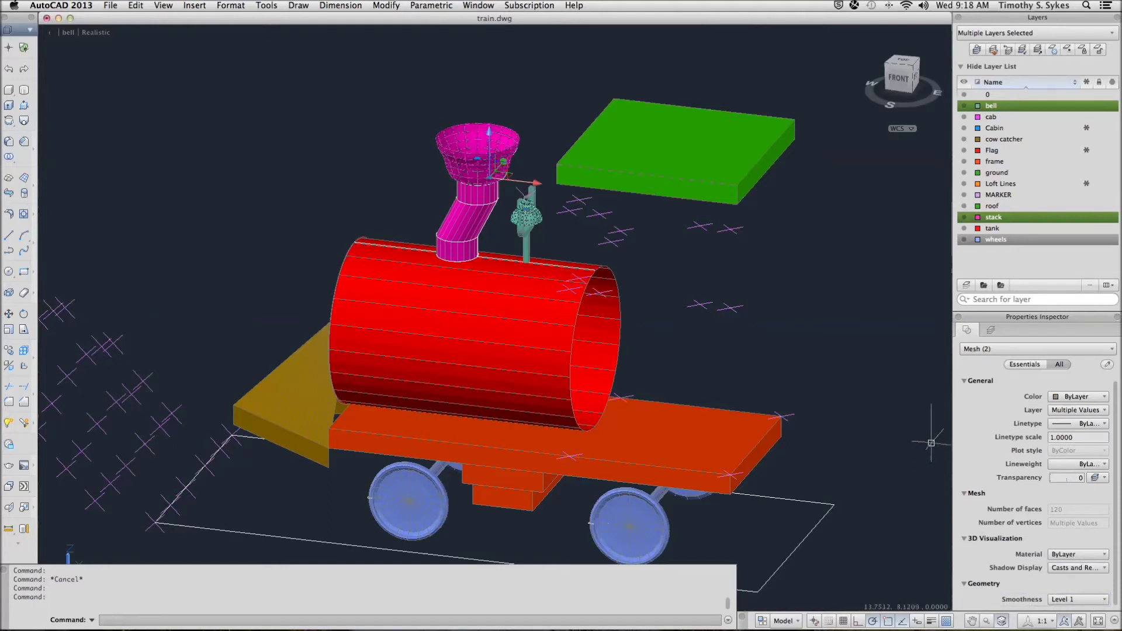
pyautogui.press('Escape')
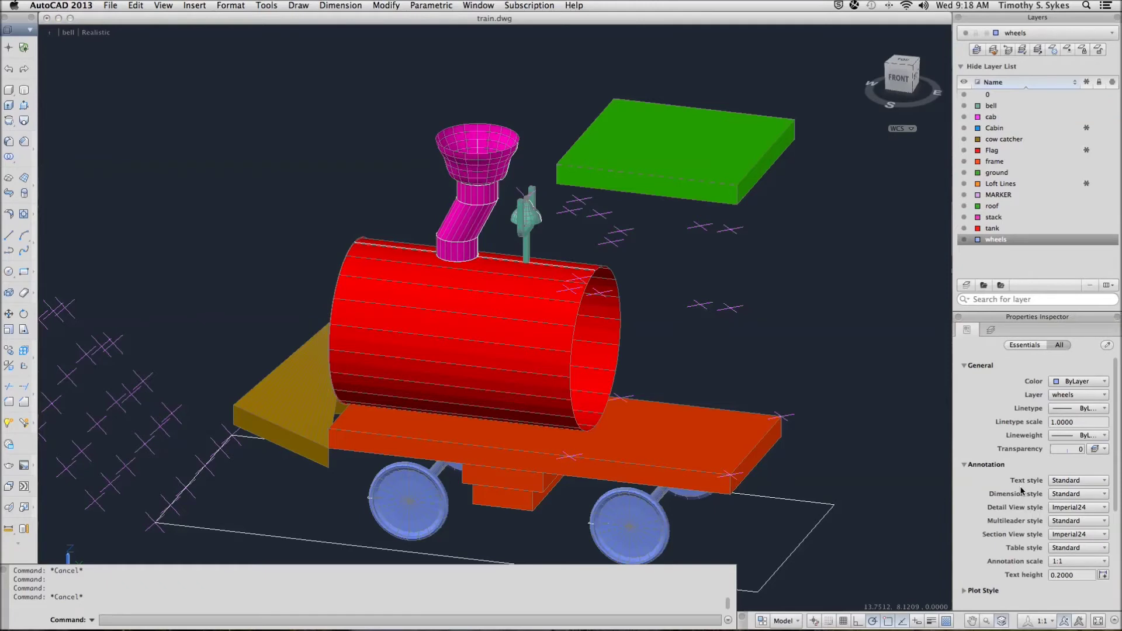
pyautogui.click(1085, 195)
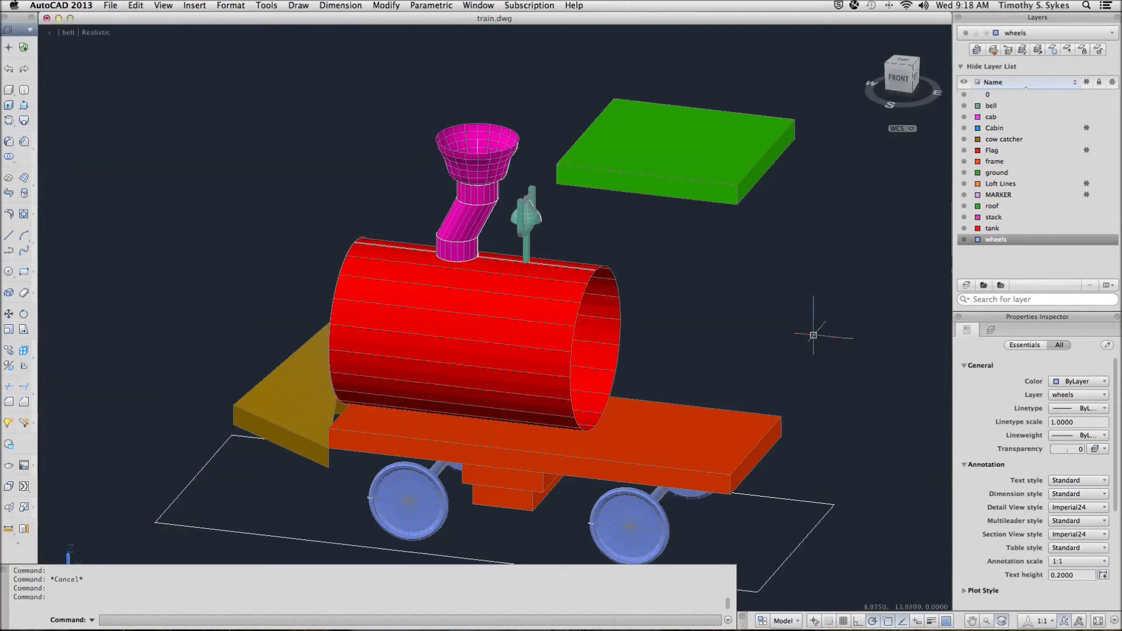
pyautogui.keyDown('shift'); pyautogui.moveTo(736, 292); pyautogui.dragTo(708, 230, button='middle'); pyautogui.keyUp('shift')
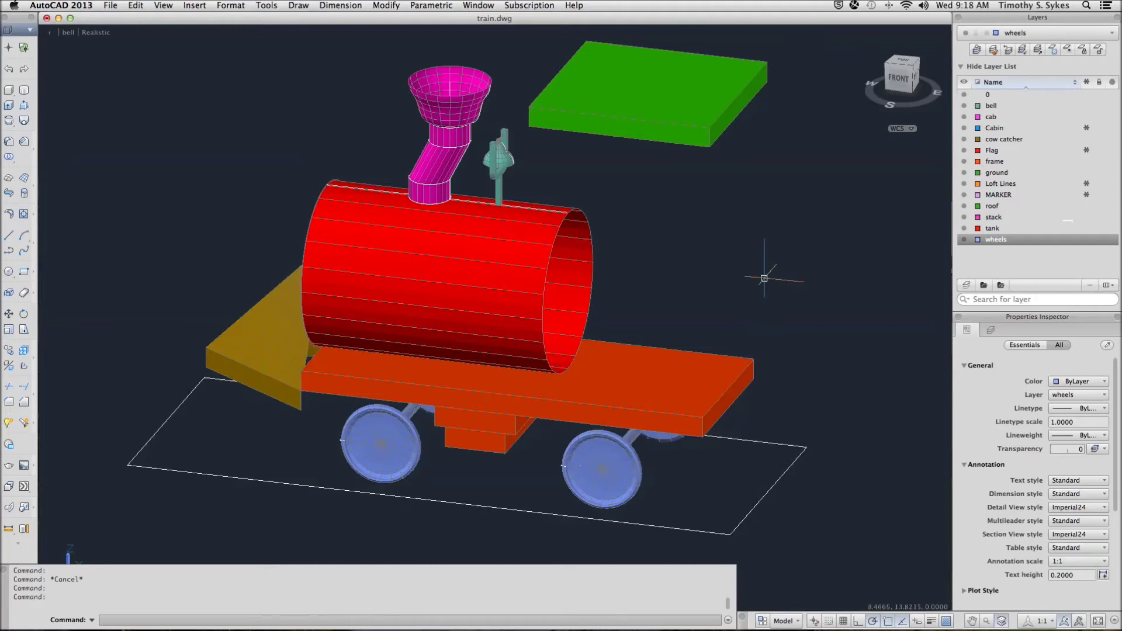
# Make ground current and build an edge mesh from the rectangle's four outline edges
pyautogui.click(1009, 175)
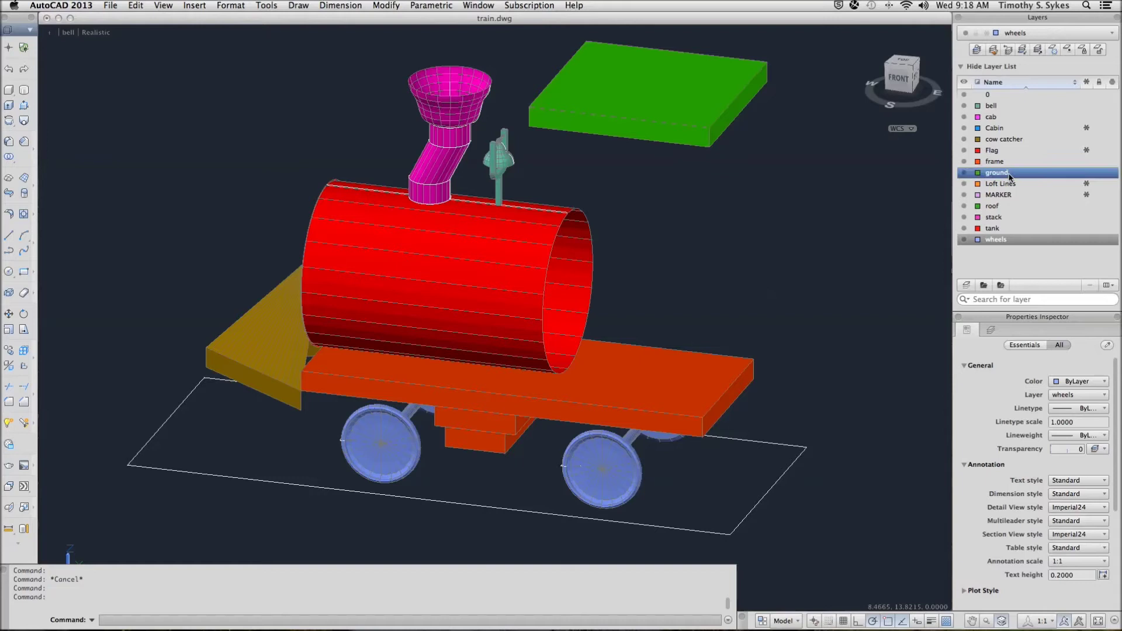
pyautogui.doubleClick(1009, 174)
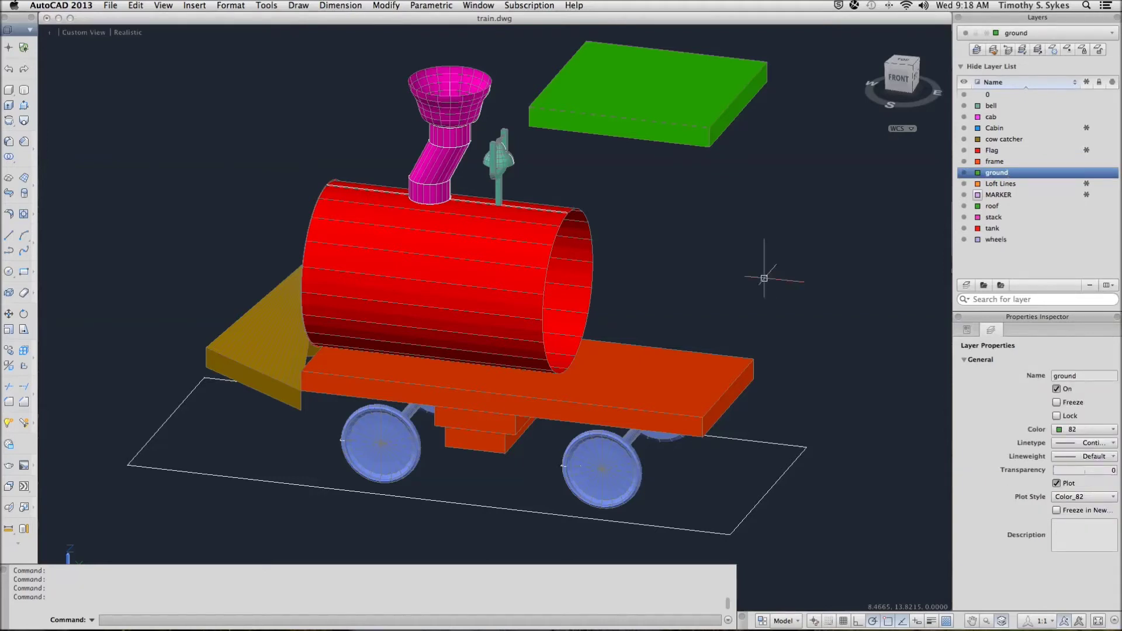
pyautogui.click(301, 6)
pyautogui.moveTo(327, 20)
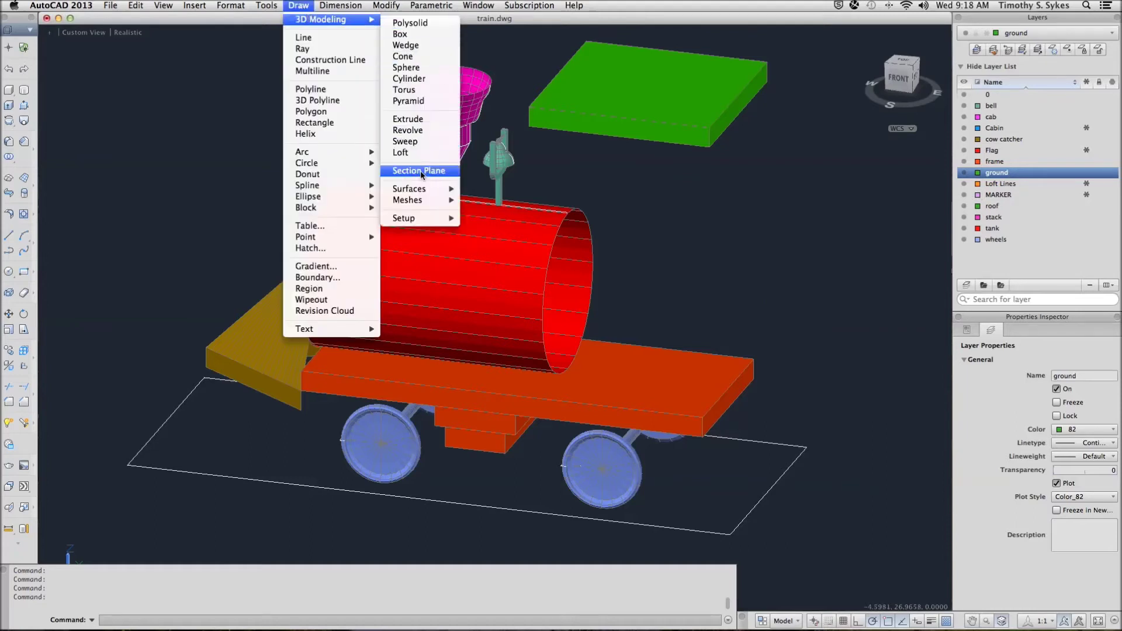
pyautogui.moveTo(433, 201)
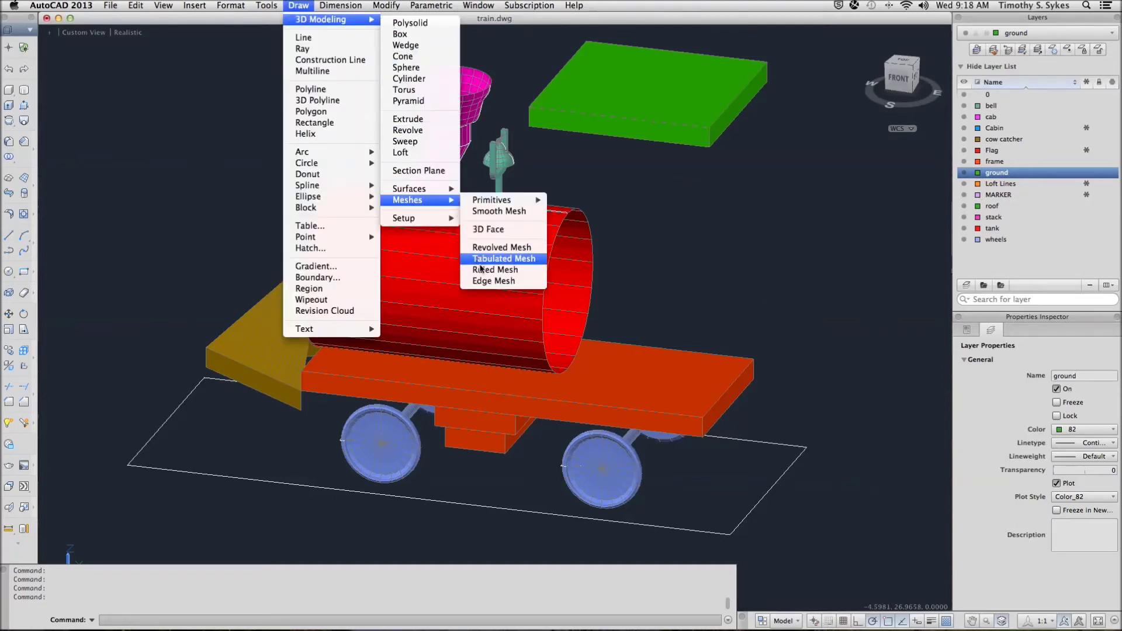
pyautogui.click(491, 281)
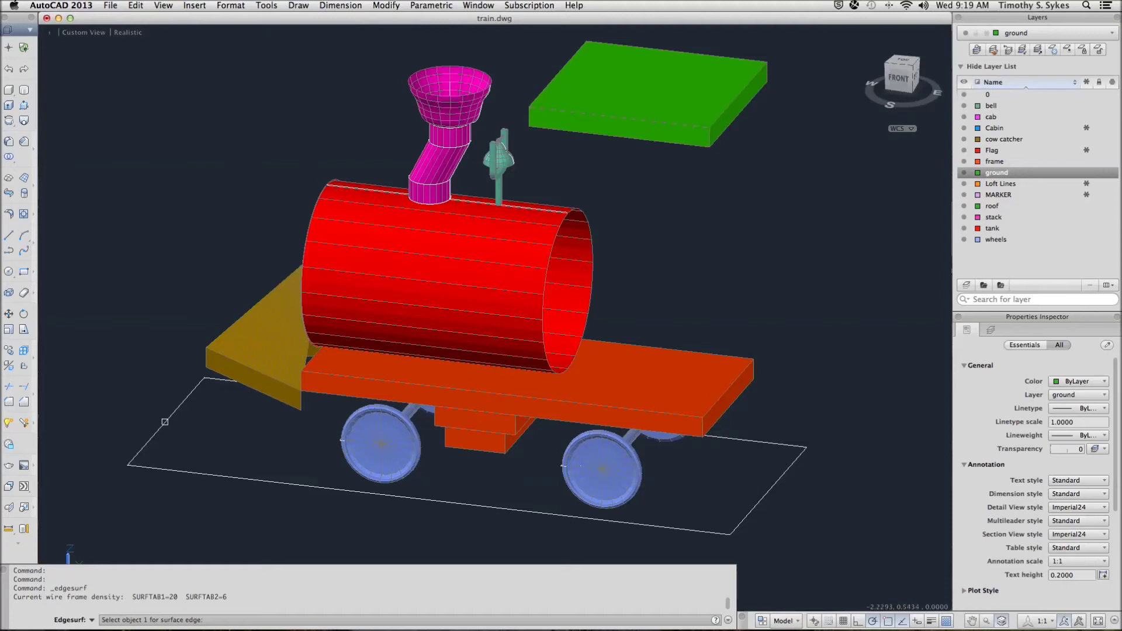
pyautogui.click(165, 421)
pyautogui.click(180, 469)
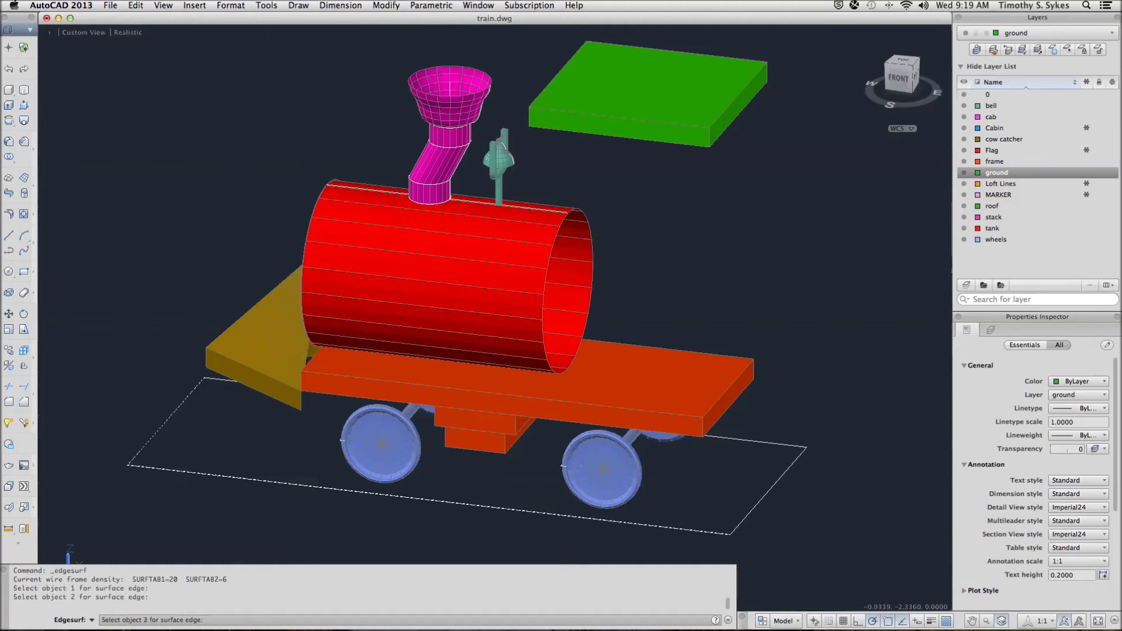
pyautogui.click(778, 479)
pyautogui.click(761, 442)
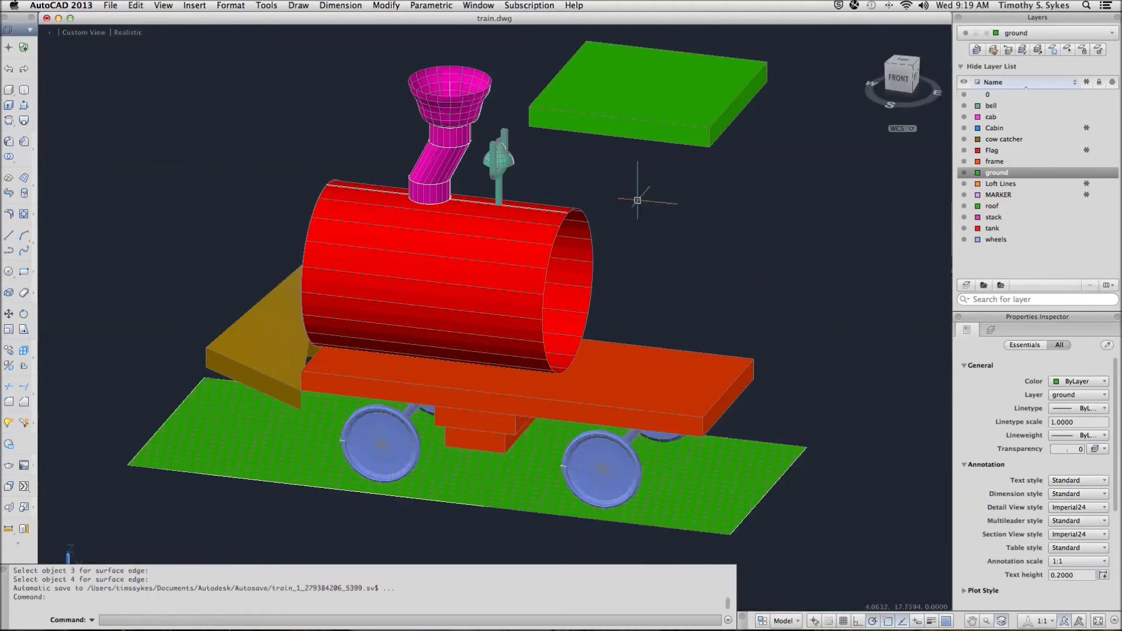
# Pan above the platform, thaw the Flag layer and make it current
pyautogui.moveTo(514, 144); pyautogui.dragTo(462, 301, button='middle')
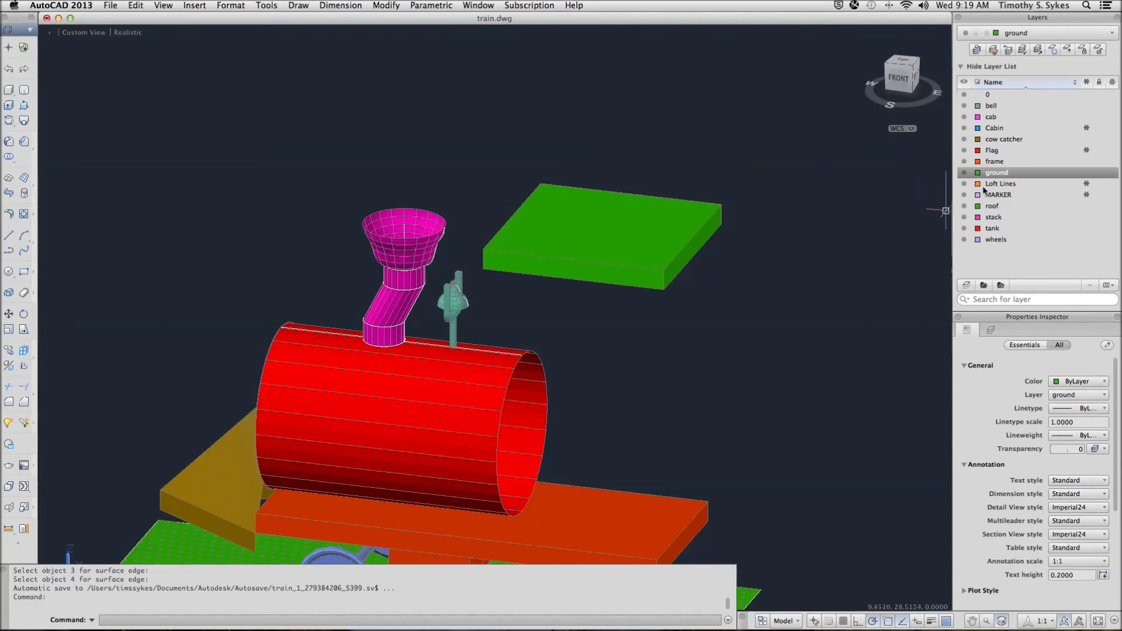
pyautogui.click(1086, 150)
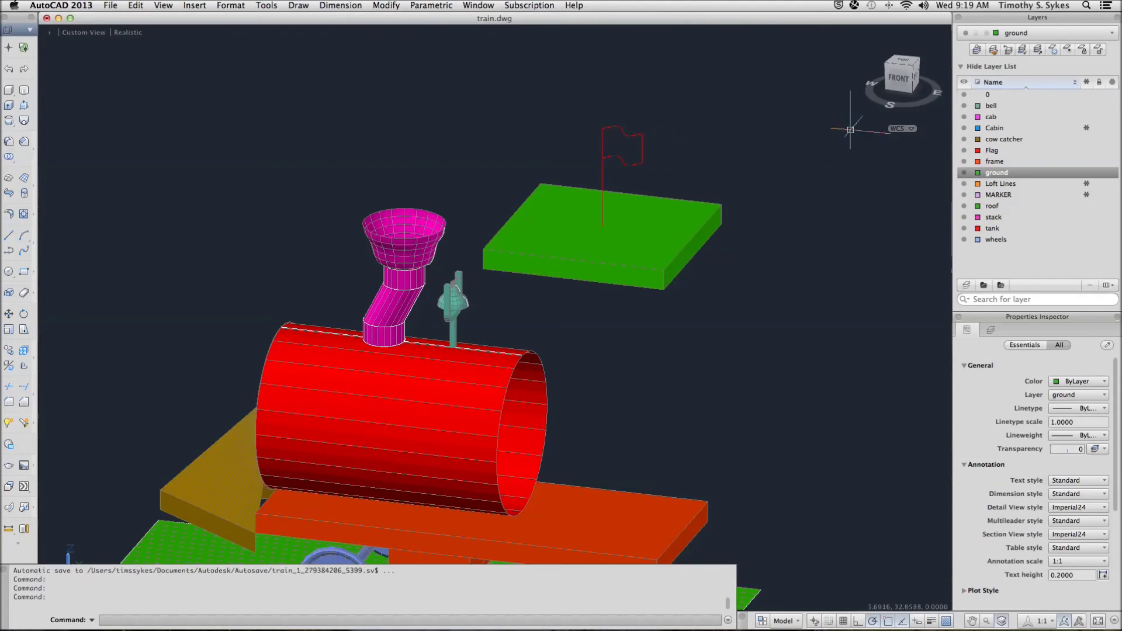
pyautogui.doubleClick(991, 152)
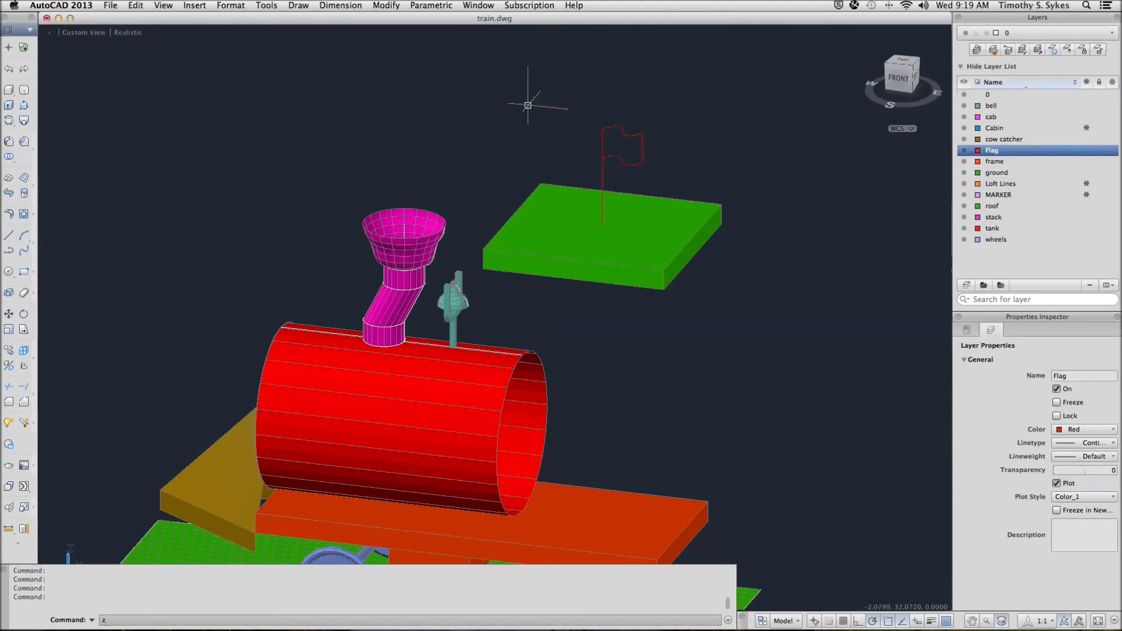
pyautogui.write('z')
pyautogui.press('Return')
# Zoom to the flag and run EDGESURF on its left, lower, right and top edges
pyautogui.click(524, 100)
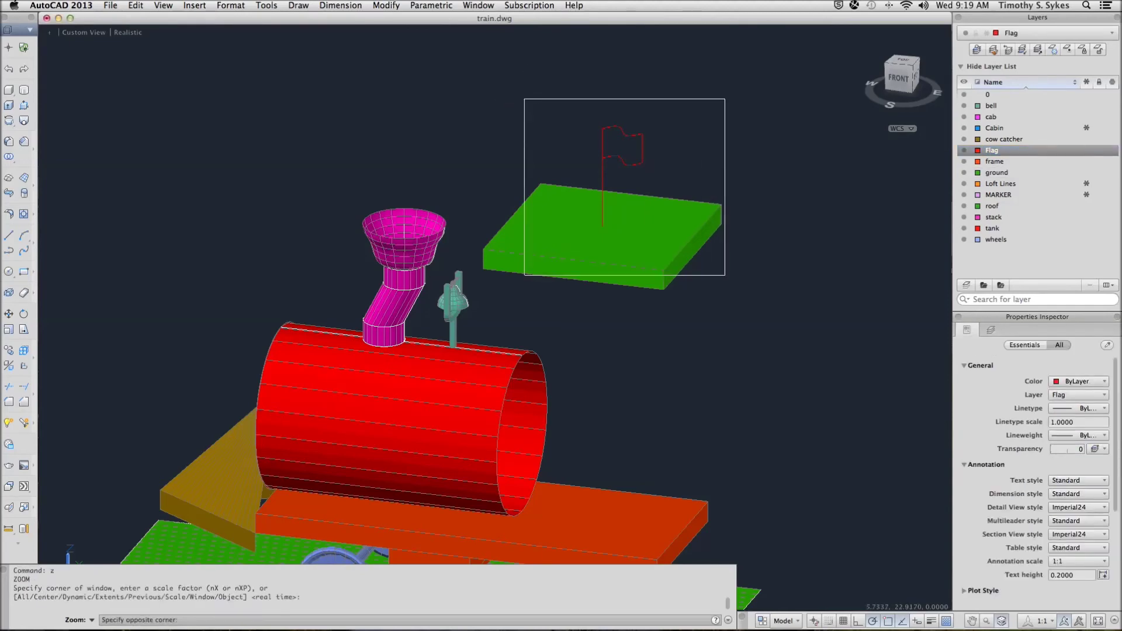
pyautogui.click(725, 278)
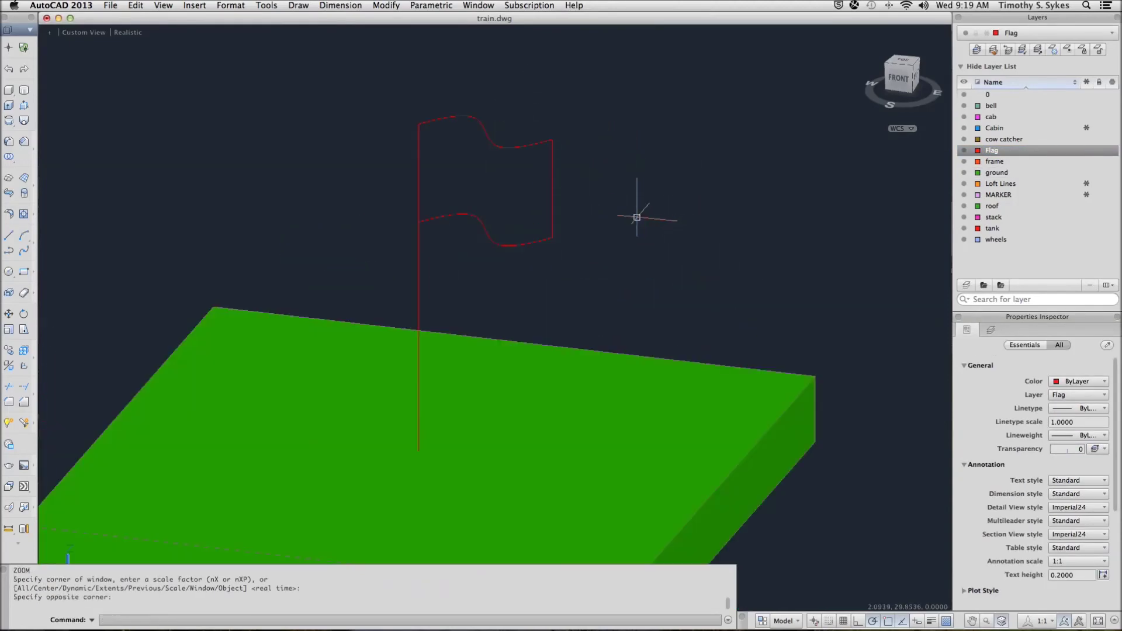
pyautogui.write('EDGESURF')
pyautogui.press('Return')
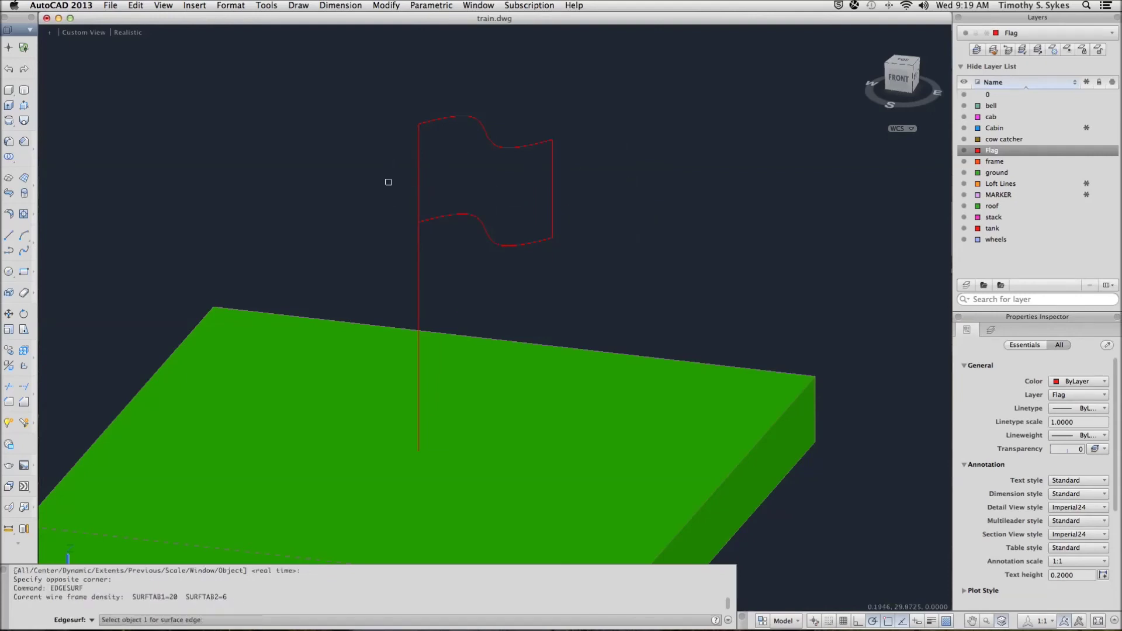
pyautogui.click(417, 190)
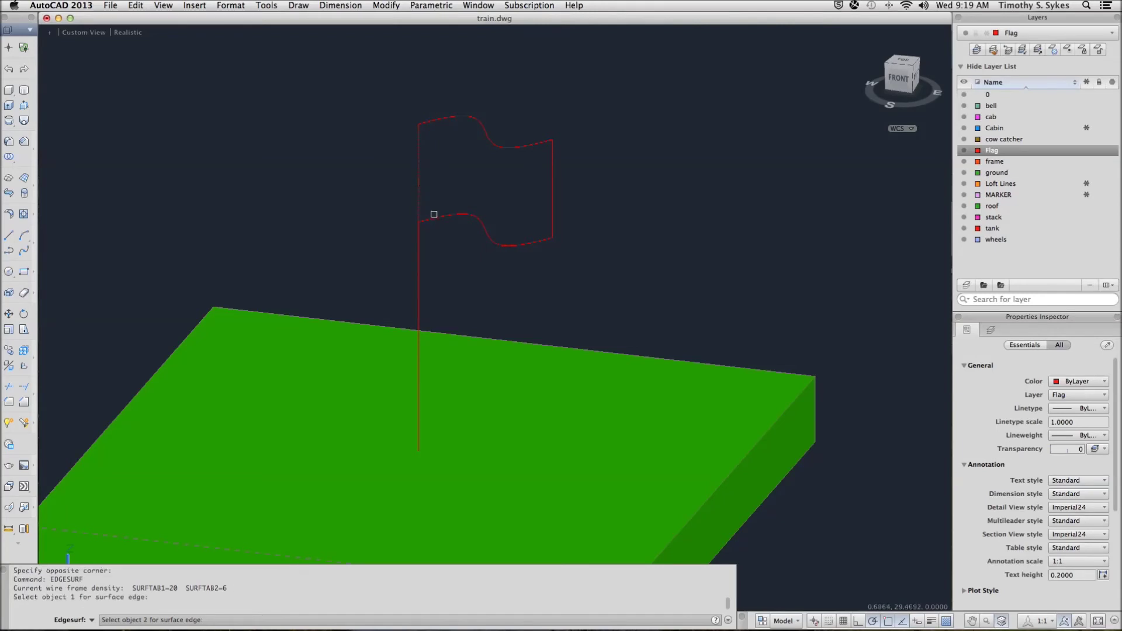
pyautogui.click(434, 217)
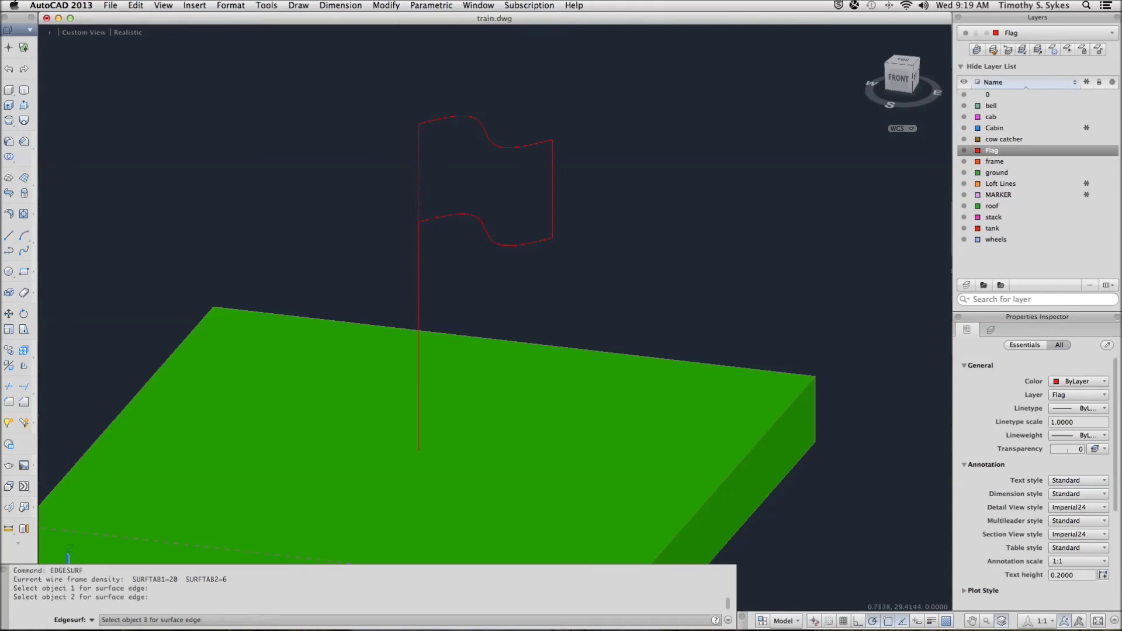
pyautogui.click(551, 172)
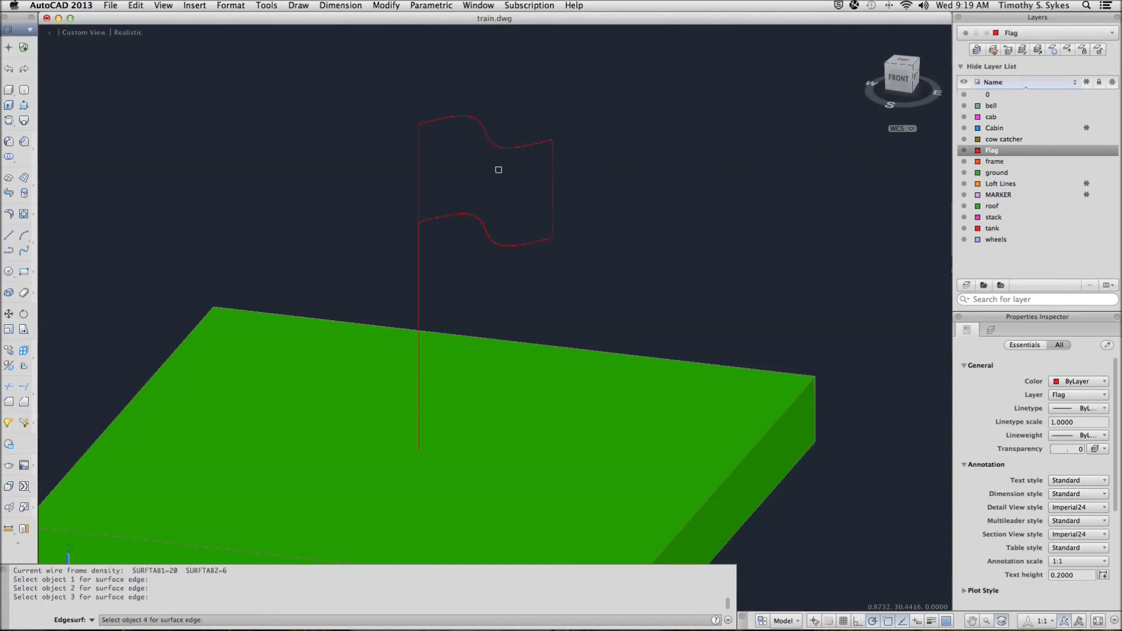
pyautogui.click(461, 116)
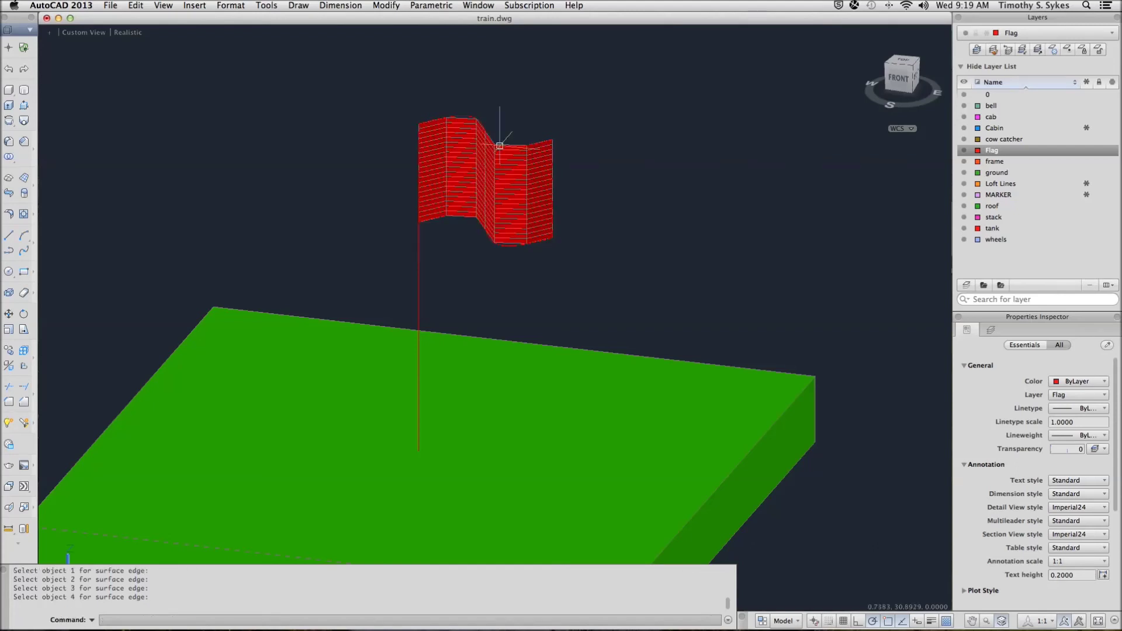
# Set the flag mesh's smoothness to Level 1, then deselect it and zoom out
pyautogui.click(512, 163)
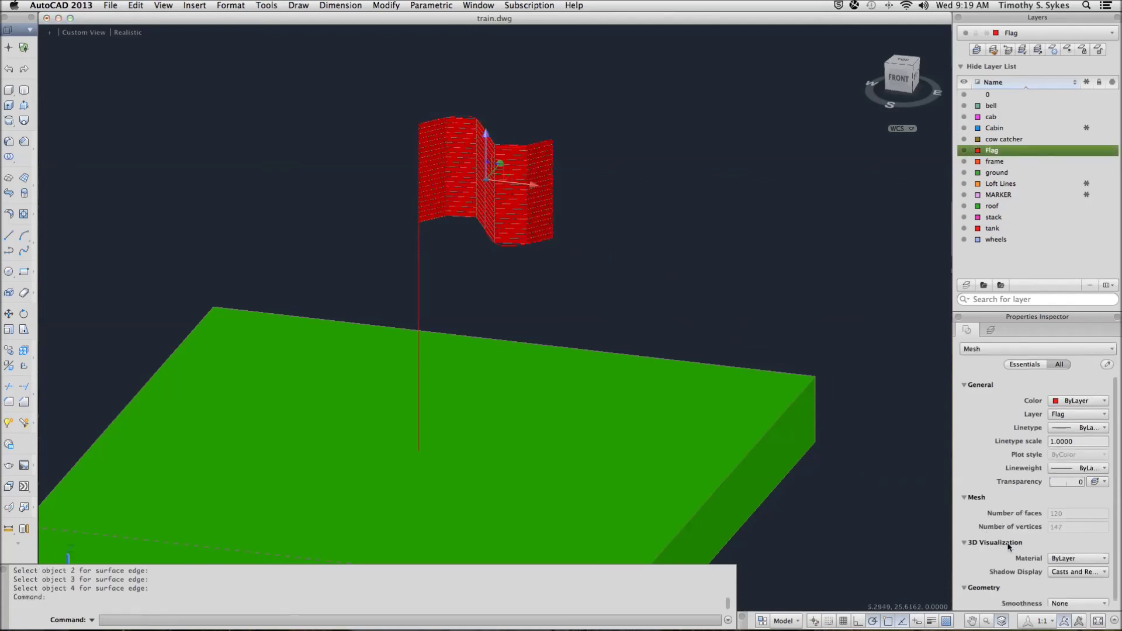
pyautogui.click(1066, 604)
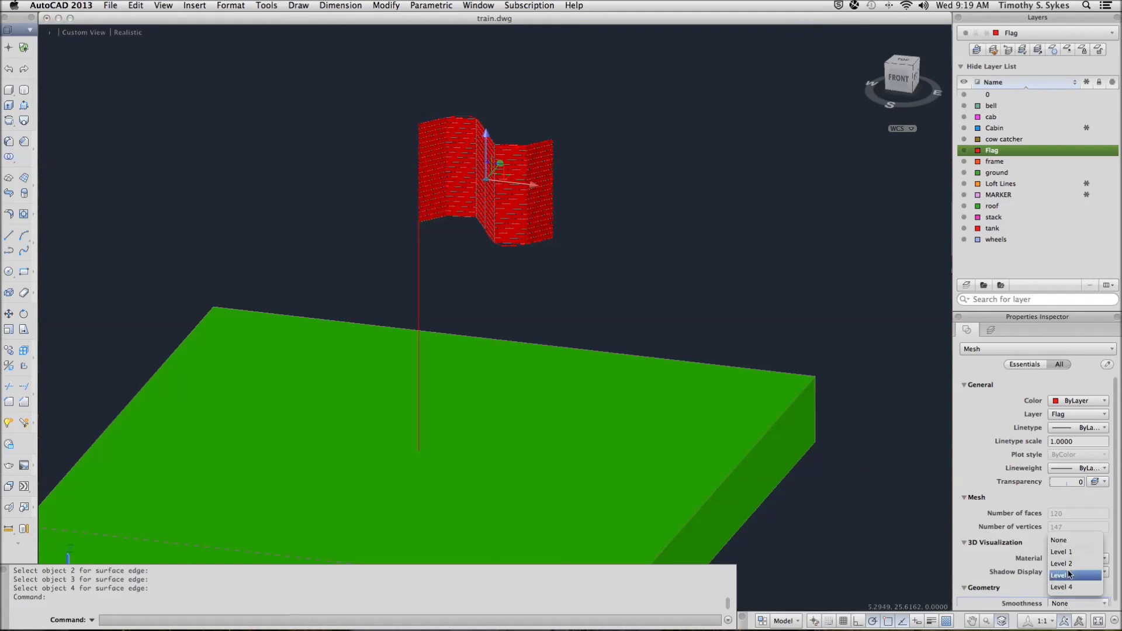
pyautogui.click(1066, 552)
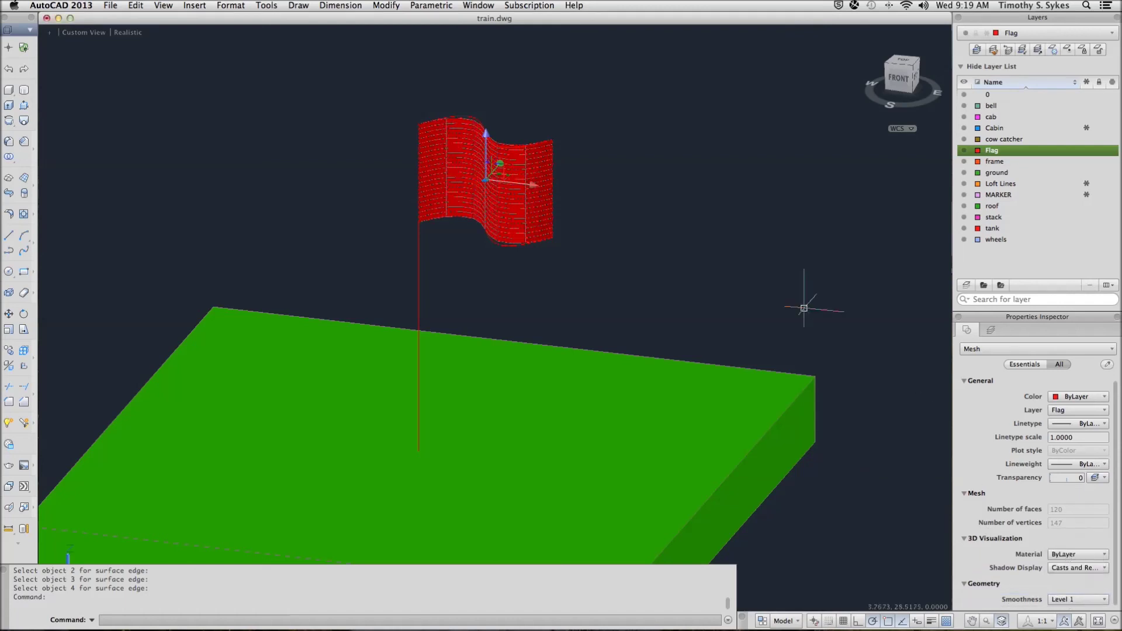
pyautogui.press('Escape')
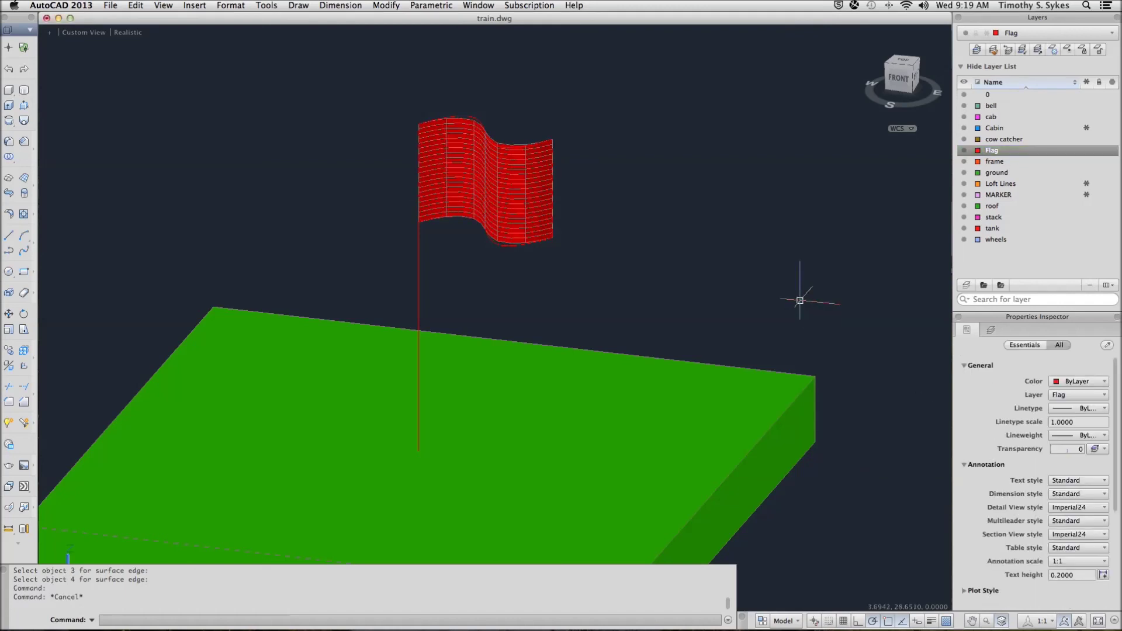
pyautogui.scroll(-3, 738, 275)
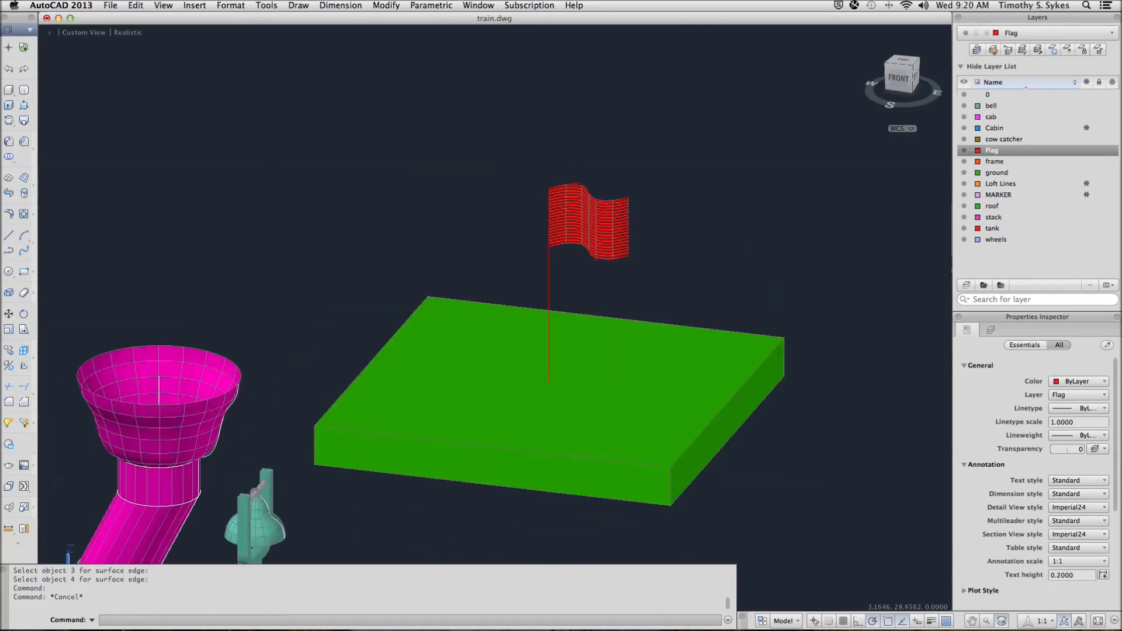